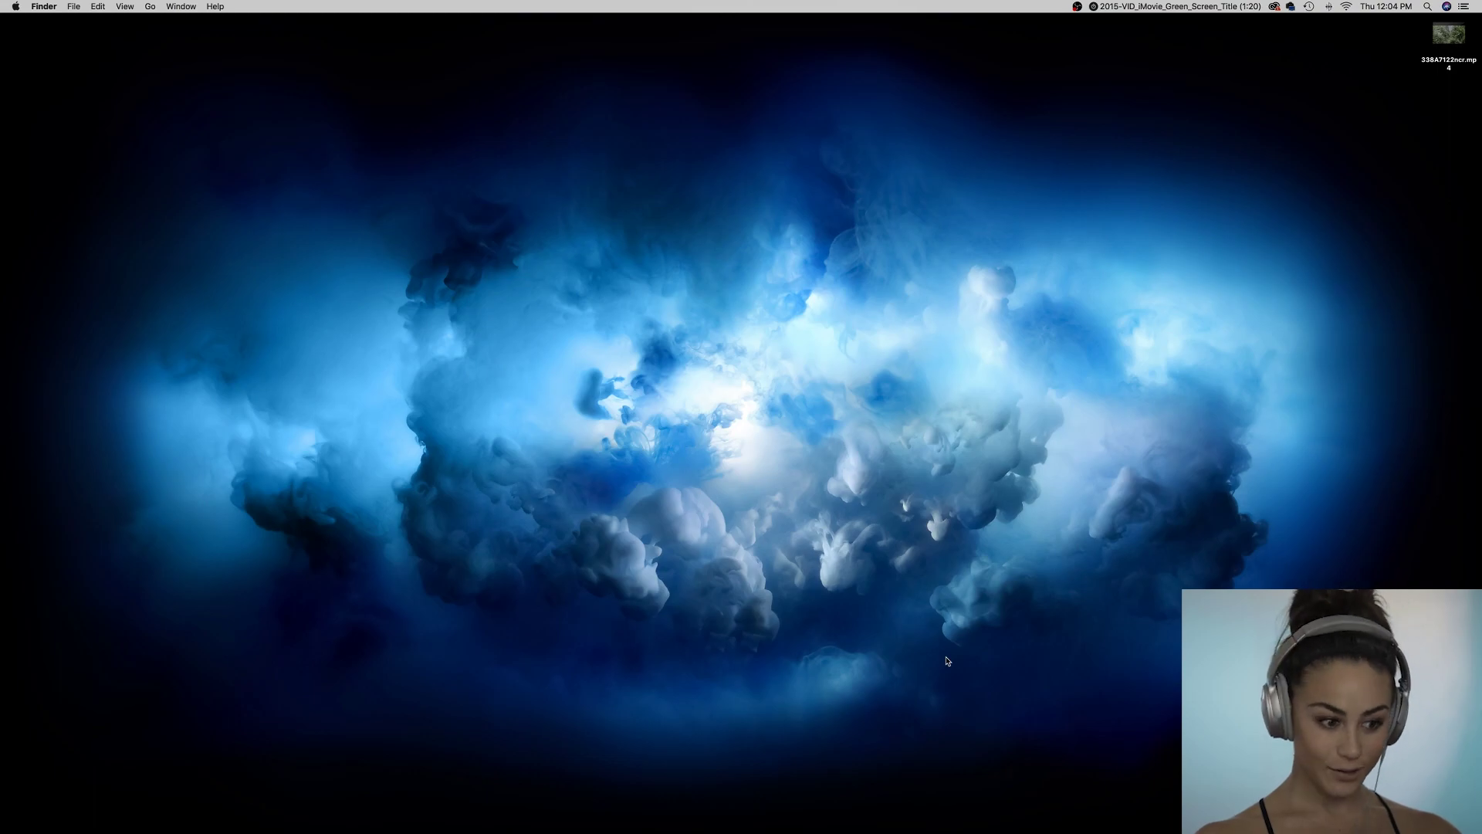
# Download Animation.key from the shared IntroTitleTemplate Drive folder in Chrome, then close the browser.
pyautogui.click(959, 813)
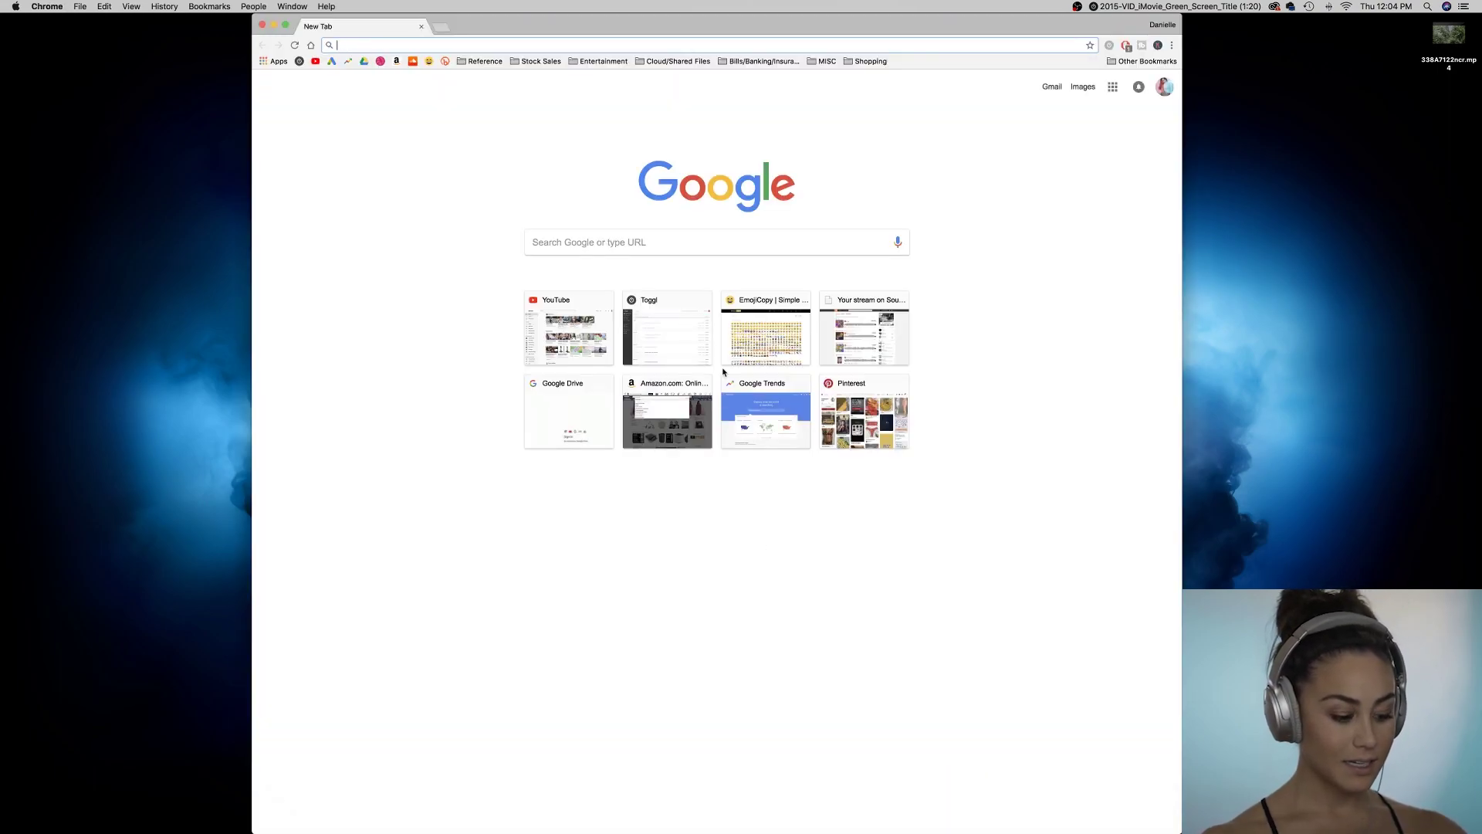
pyautogui.press('Return')
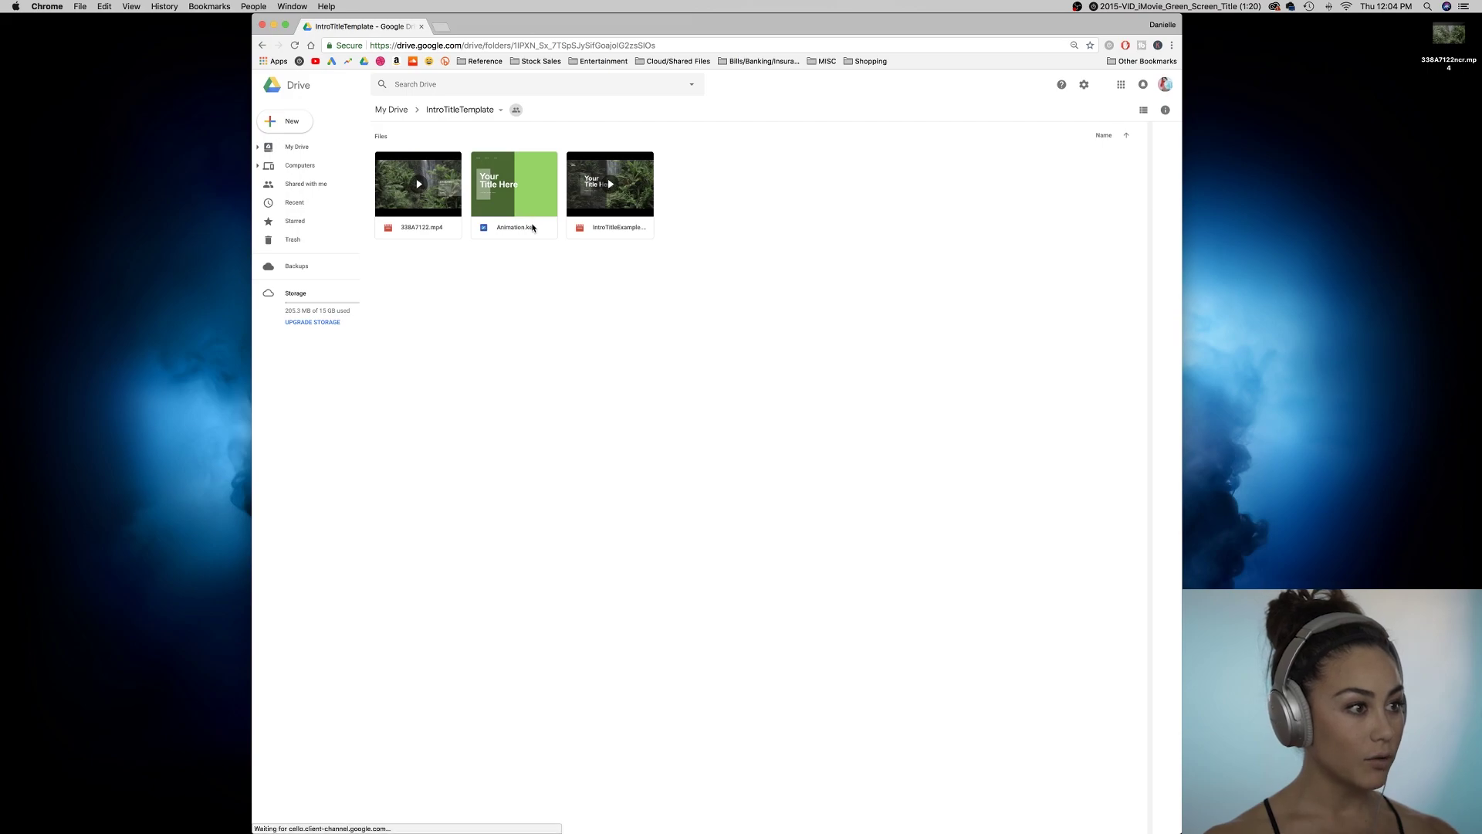
pyautogui.rightClick(532, 226)
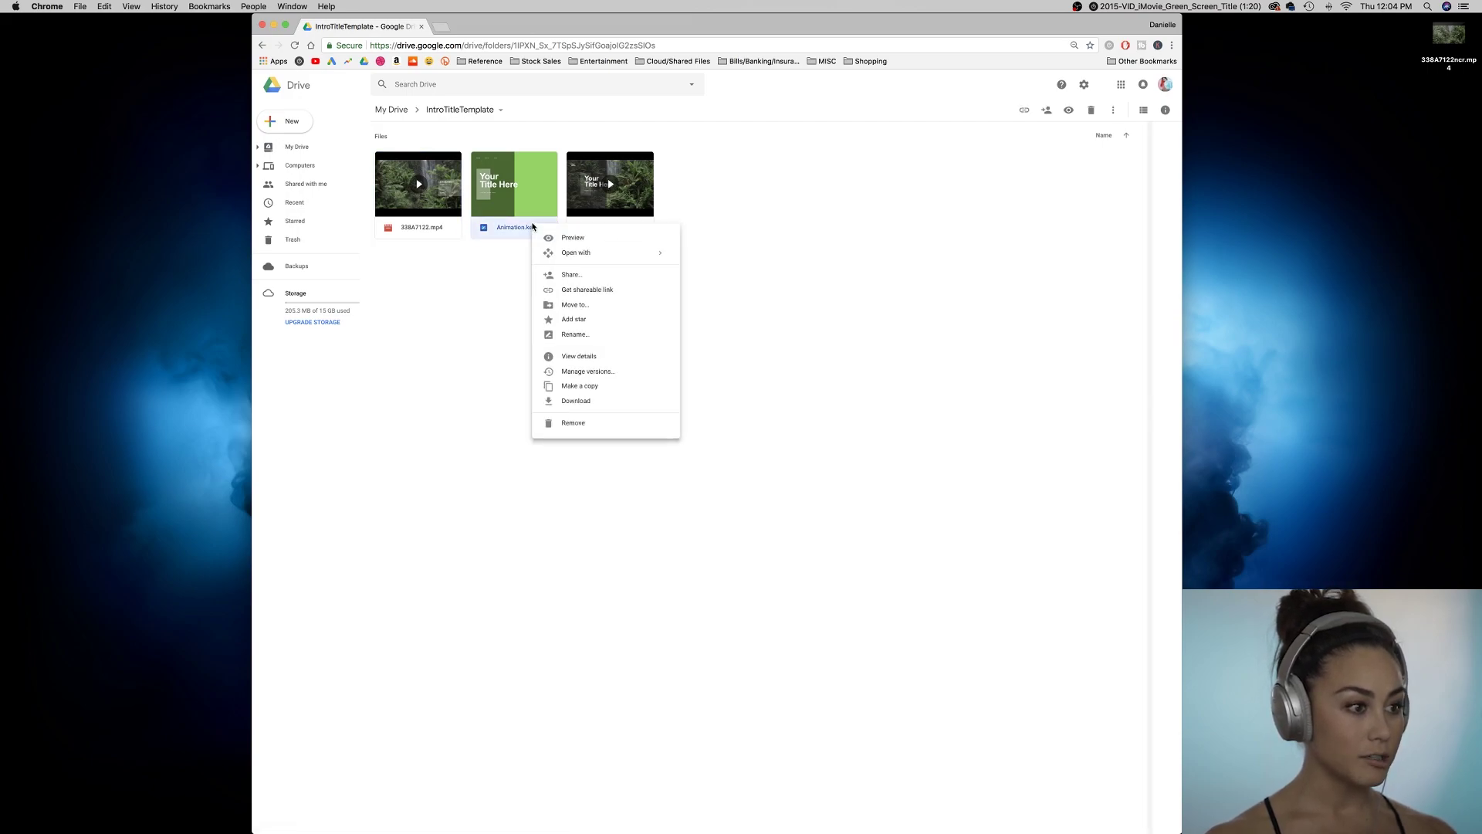
pyautogui.click(594, 402)
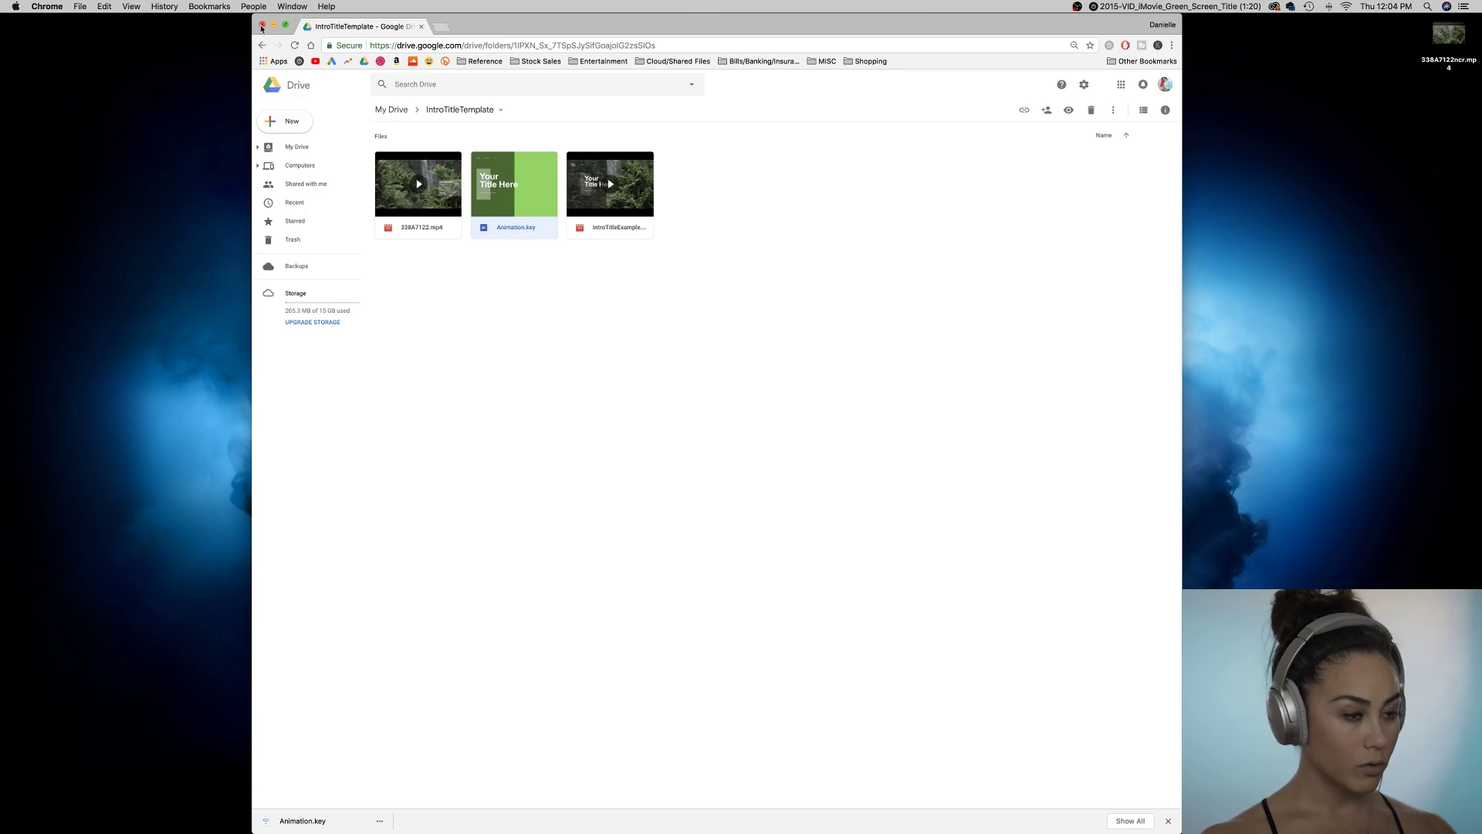
pyautogui.click(261, 25)
# Open the downloaded Animation.key from the Dock's Downloads stack in Keynote.
pyautogui.click(851, 385)
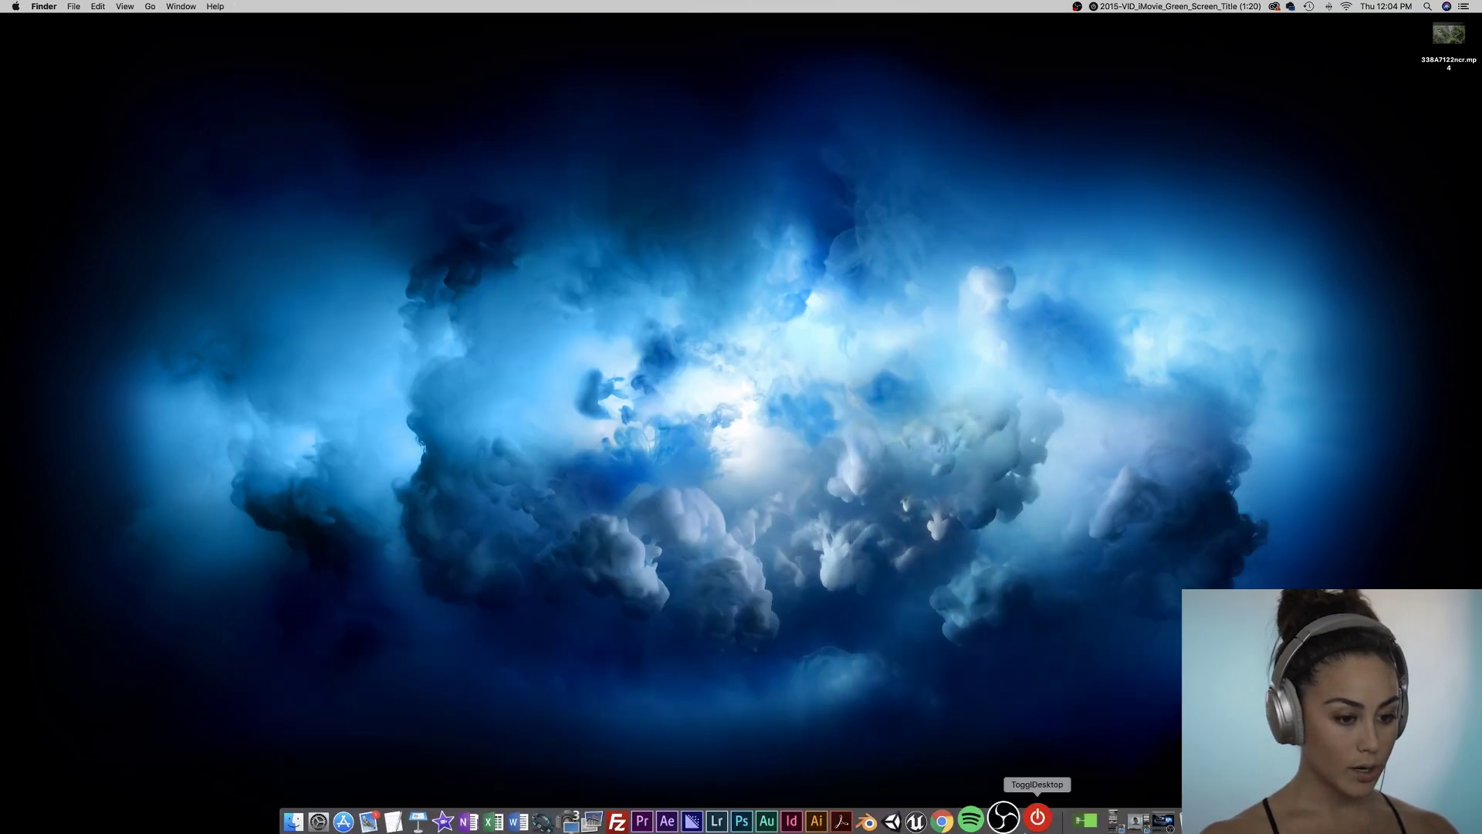
pyautogui.click(1084, 825)
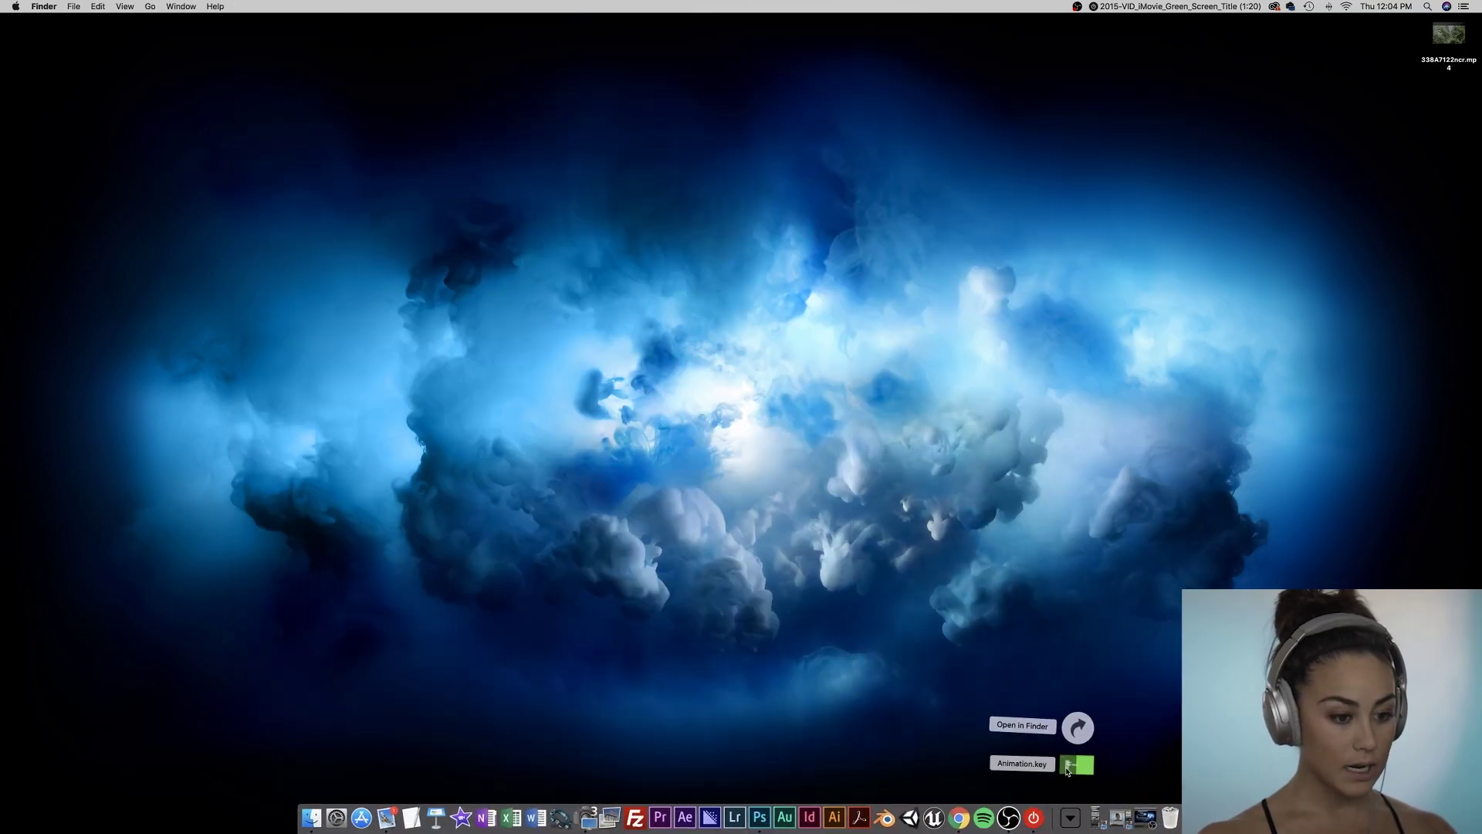
pyautogui.click(1069, 768)
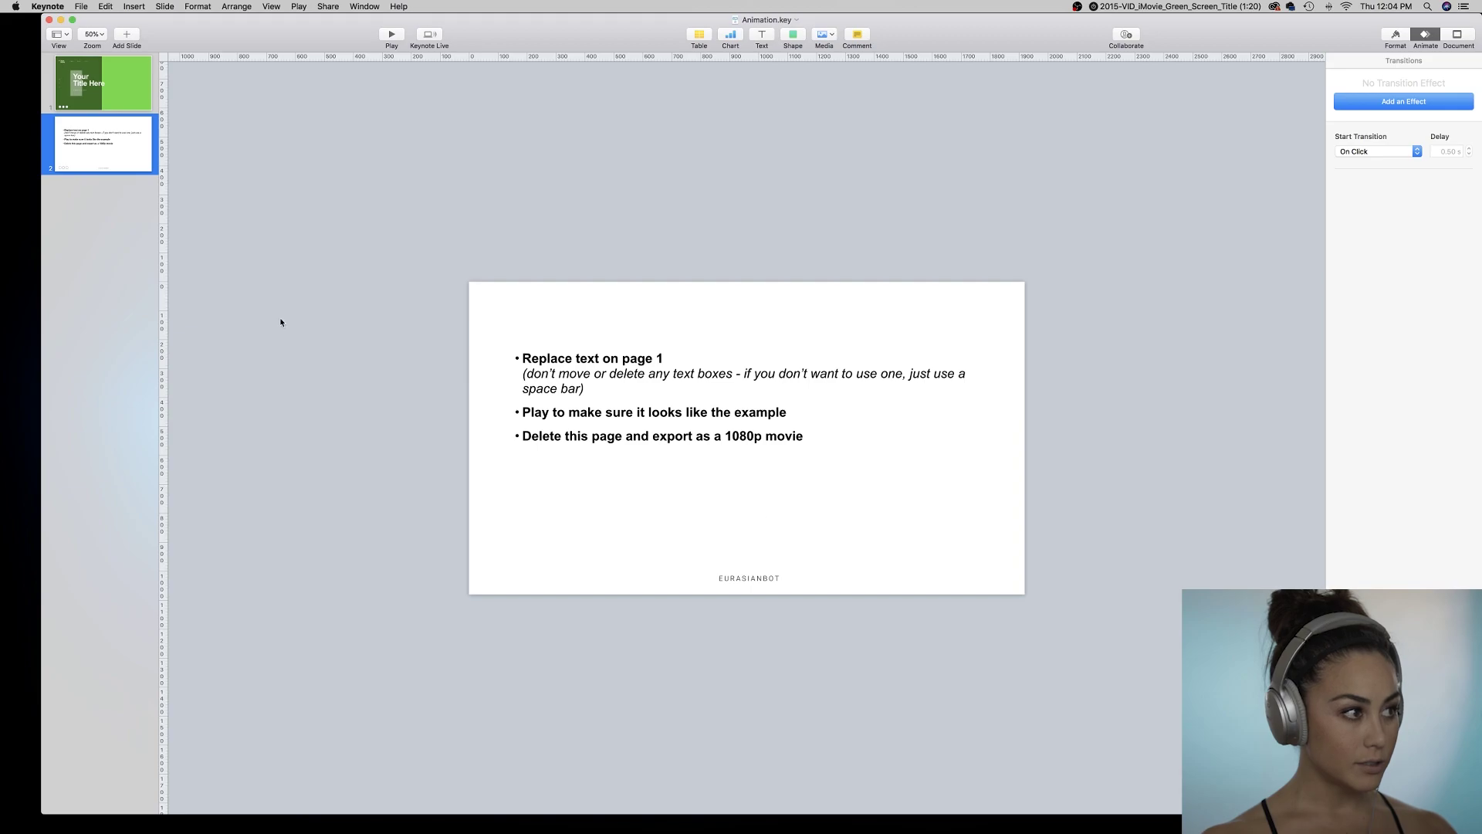
# Remove slide 2 and replace 'Your Title Here' with 'Custom Text'.
pyautogui.click(115, 163)
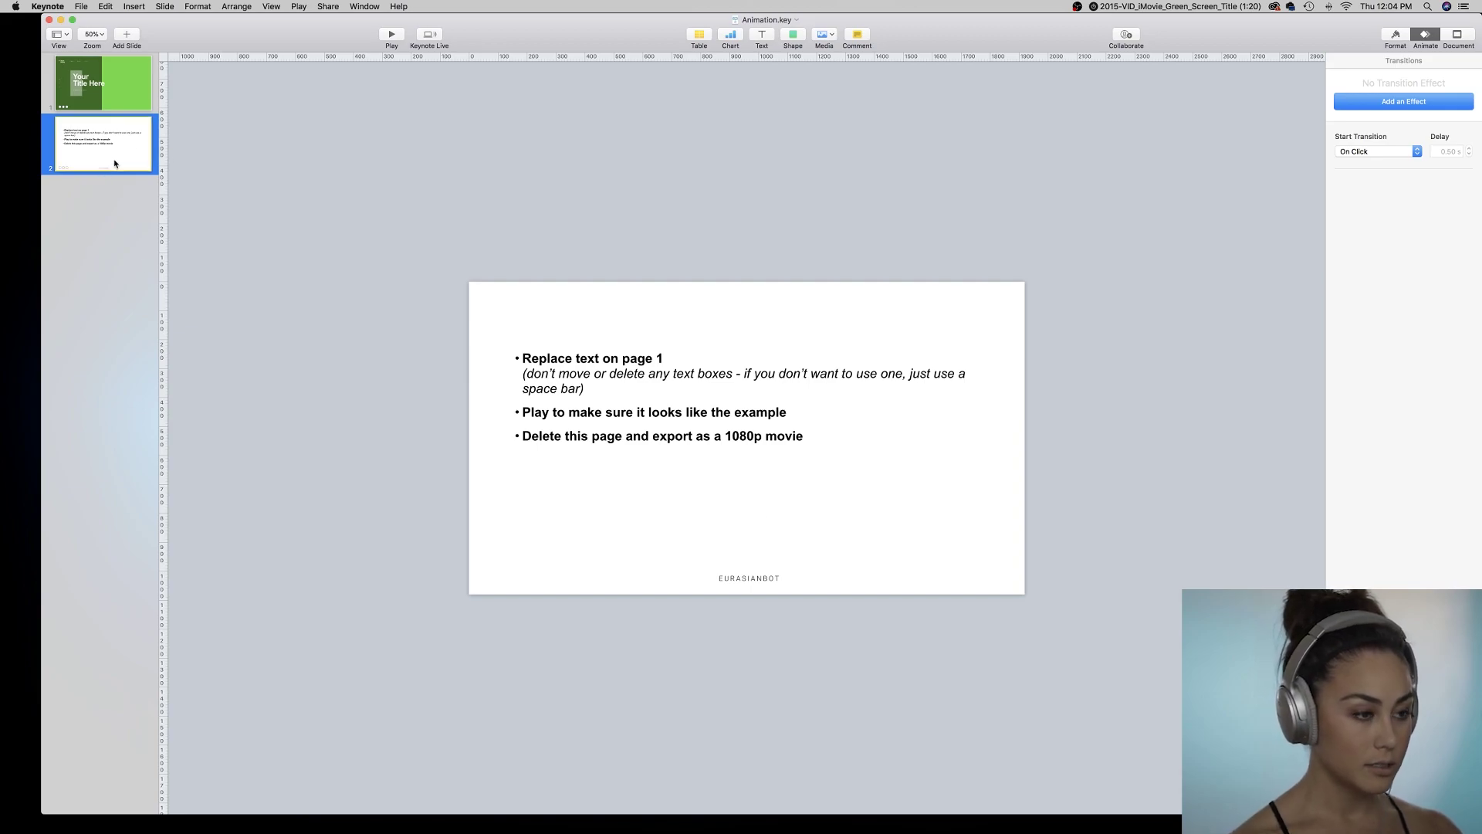
pyautogui.press('Delete')
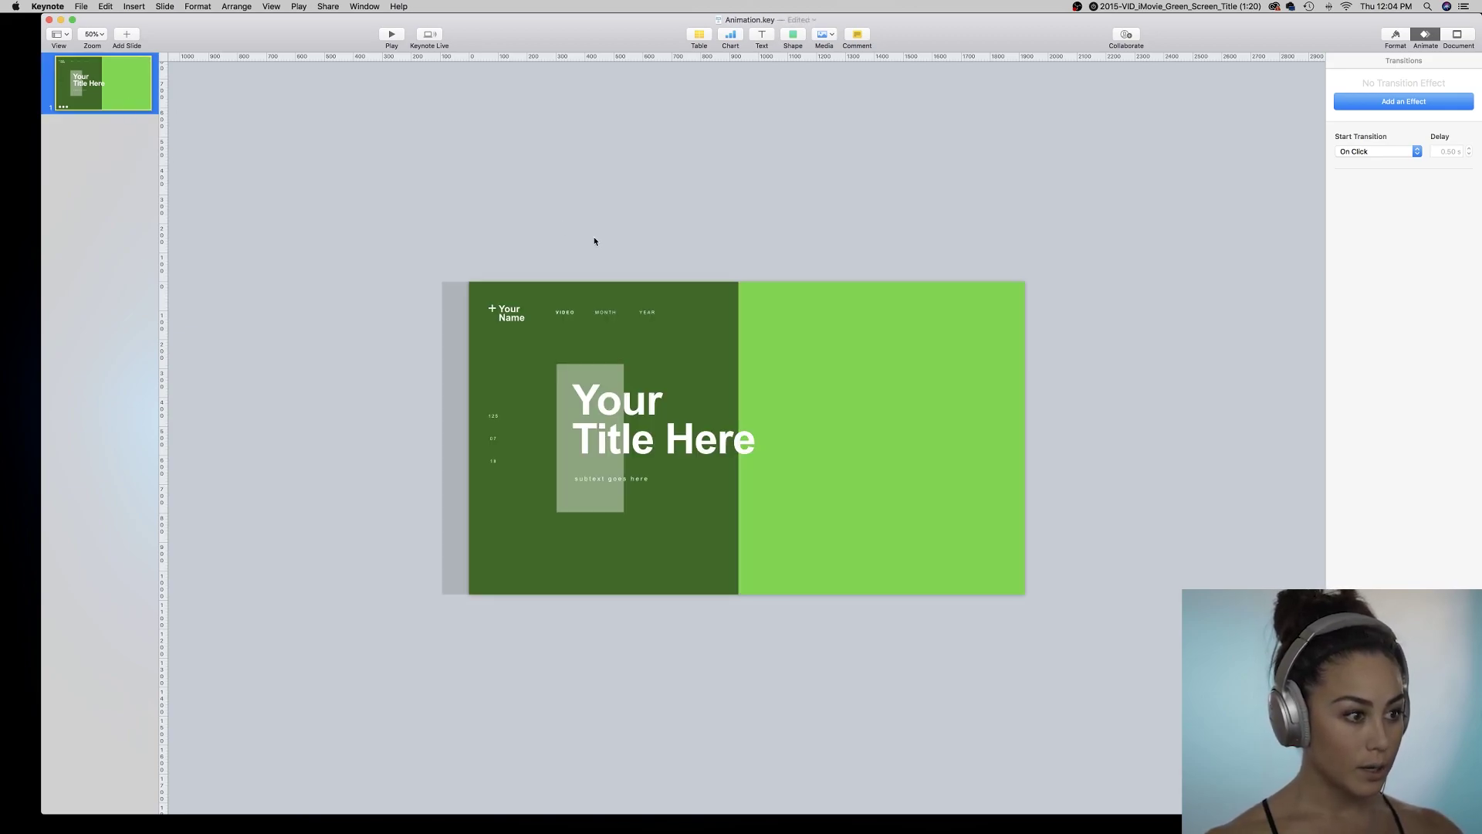
pyautogui.tripleClick(652, 415)
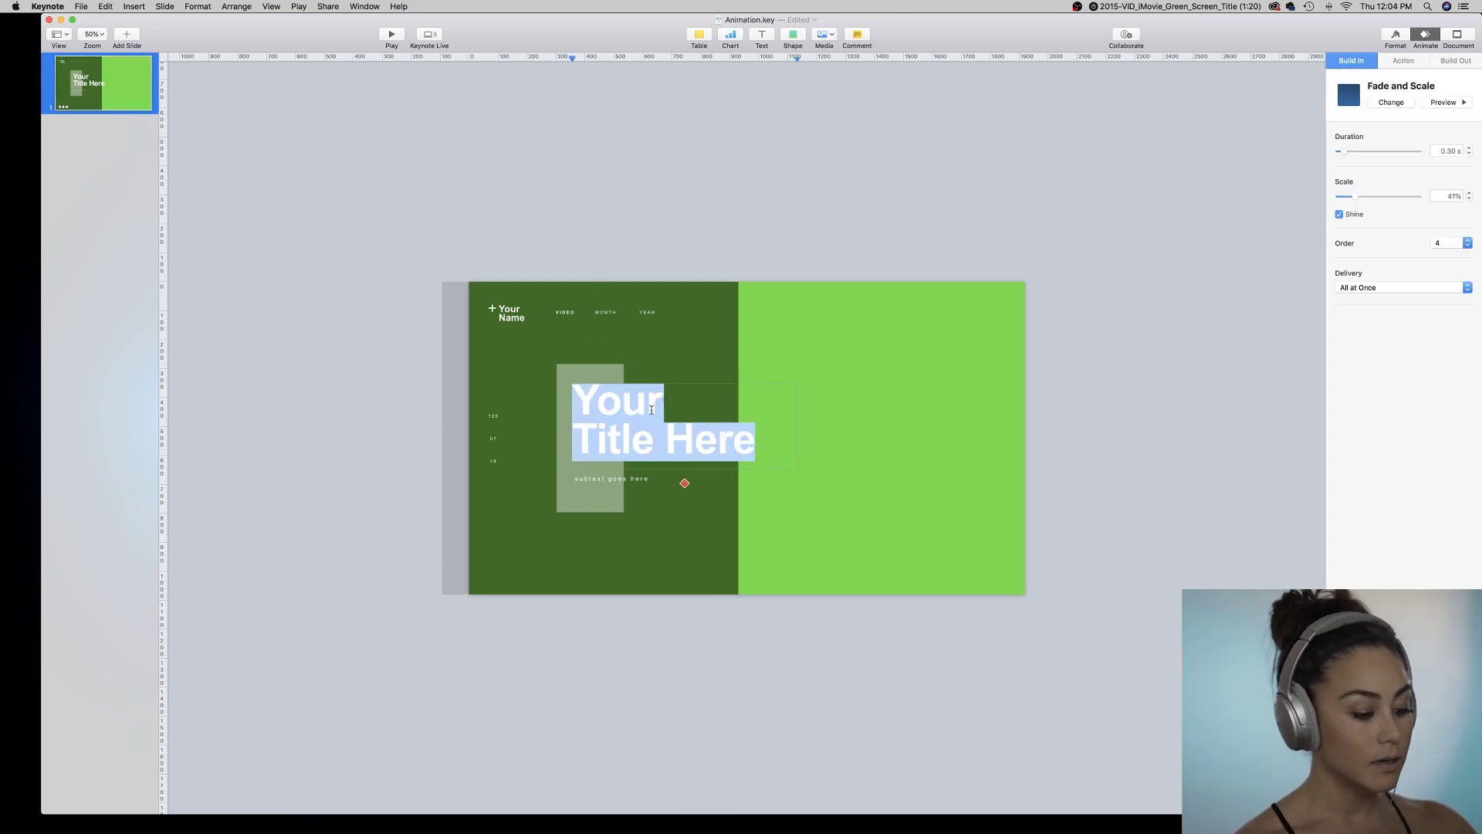
pyautogui.write('Cus')
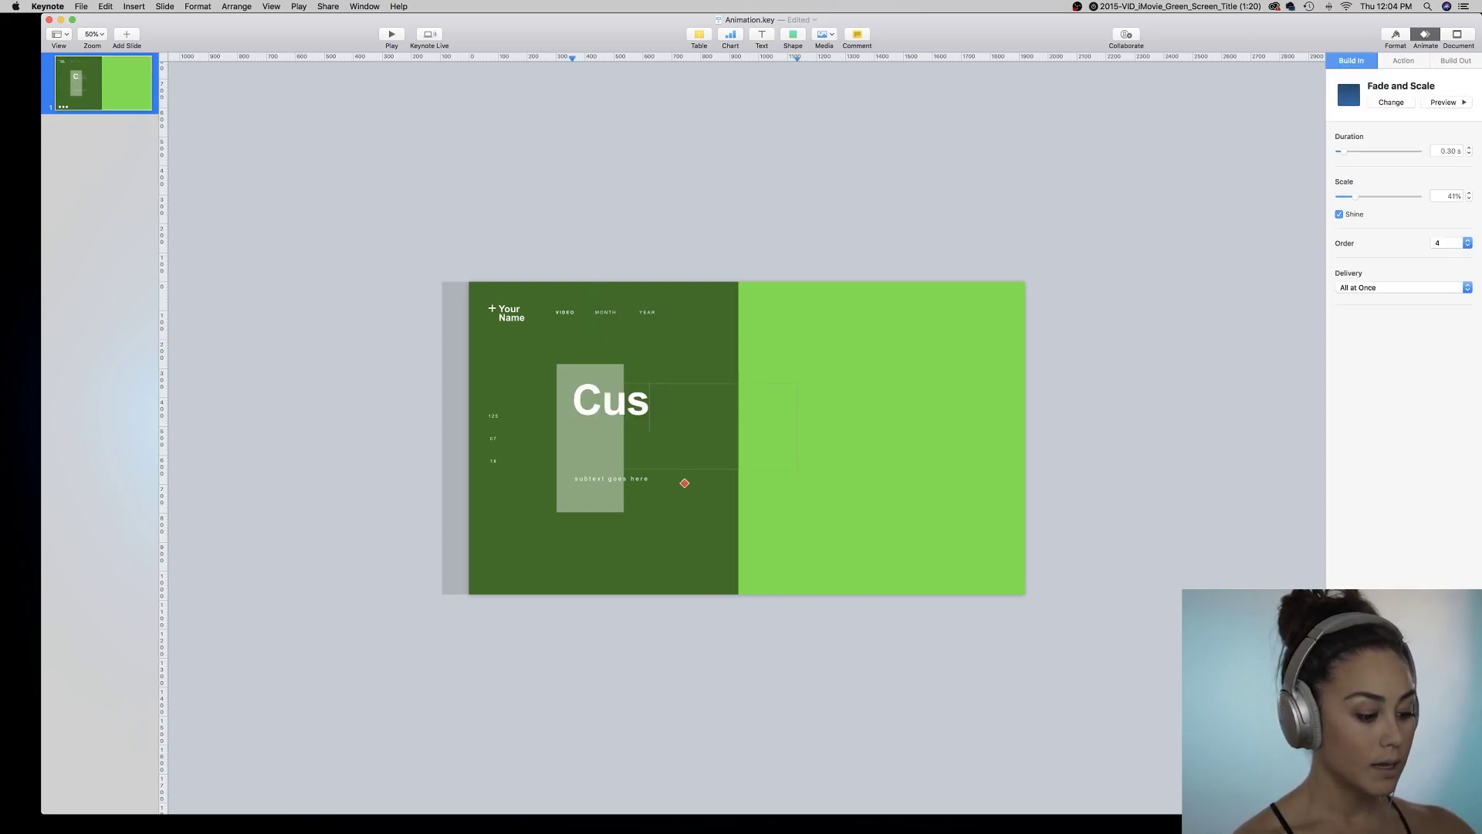
pyautogui.write('tom Text')
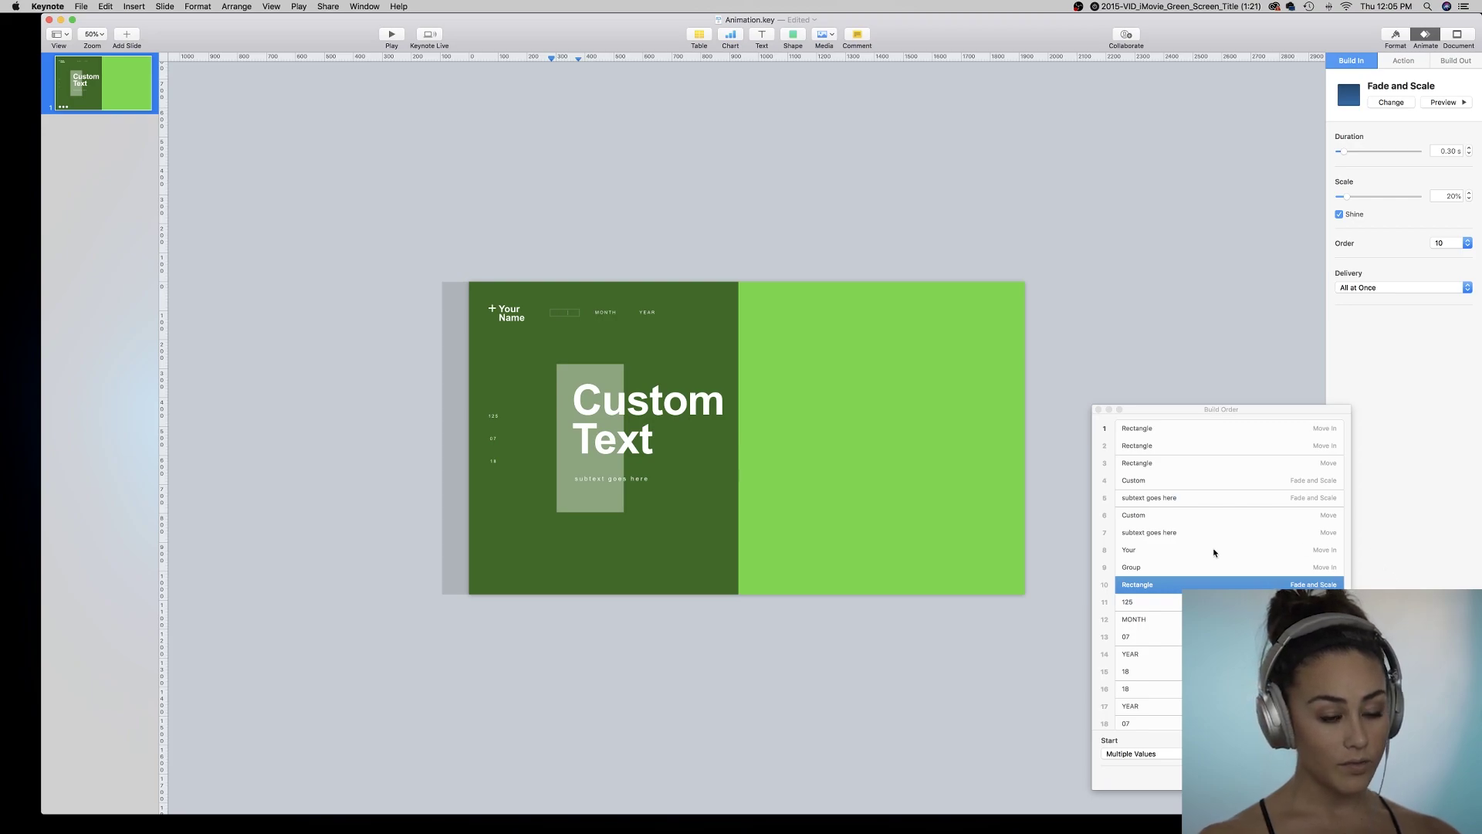
pyautogui.scroll(-5, 1215, 552)
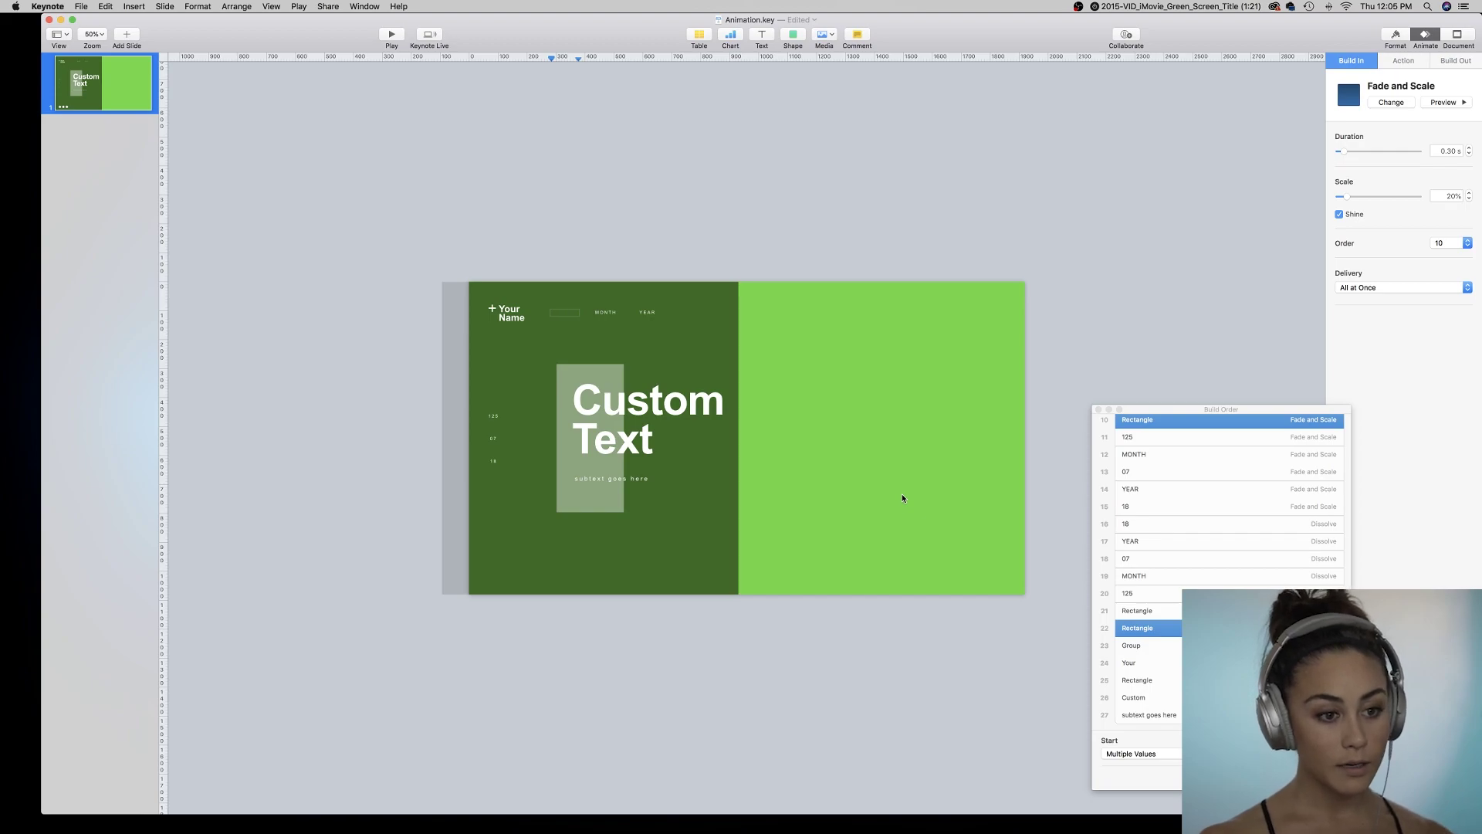
pyautogui.click(1097, 410)
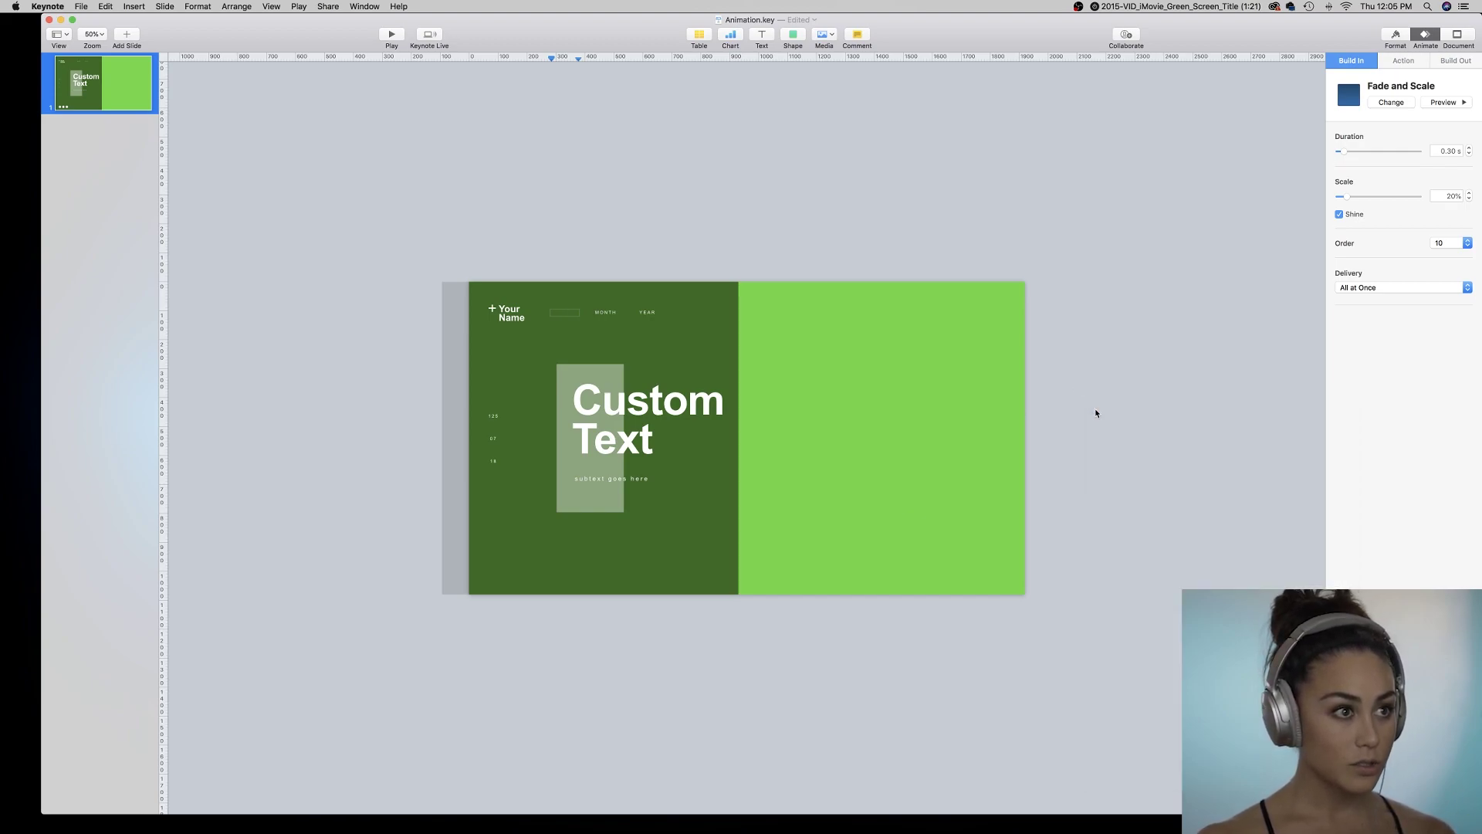
pyautogui.click(698, 146)
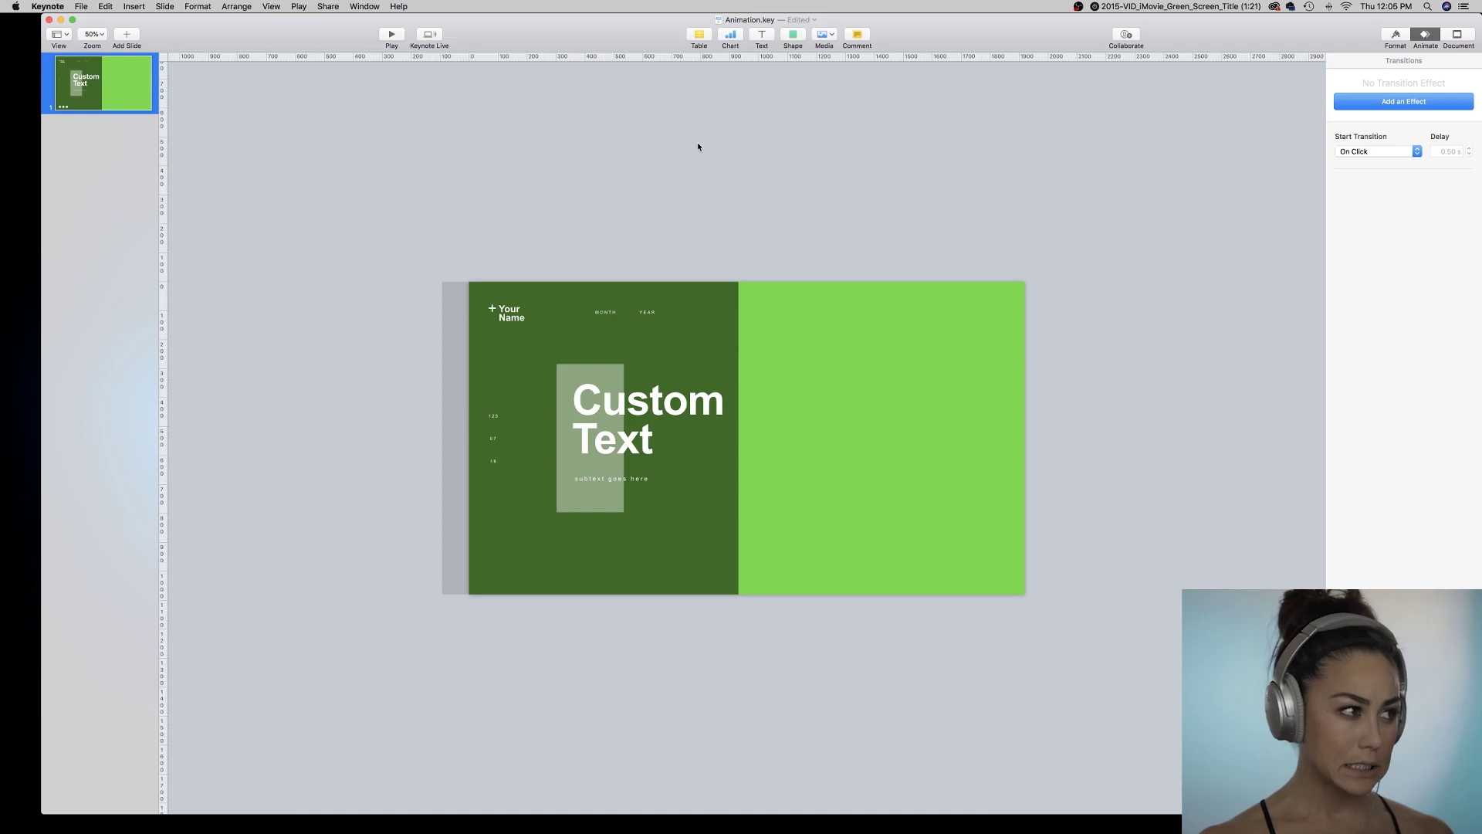
# Export the slide as a 1080p movie named Animation.m4v to the Desktop.
pyautogui.click(81, 6)
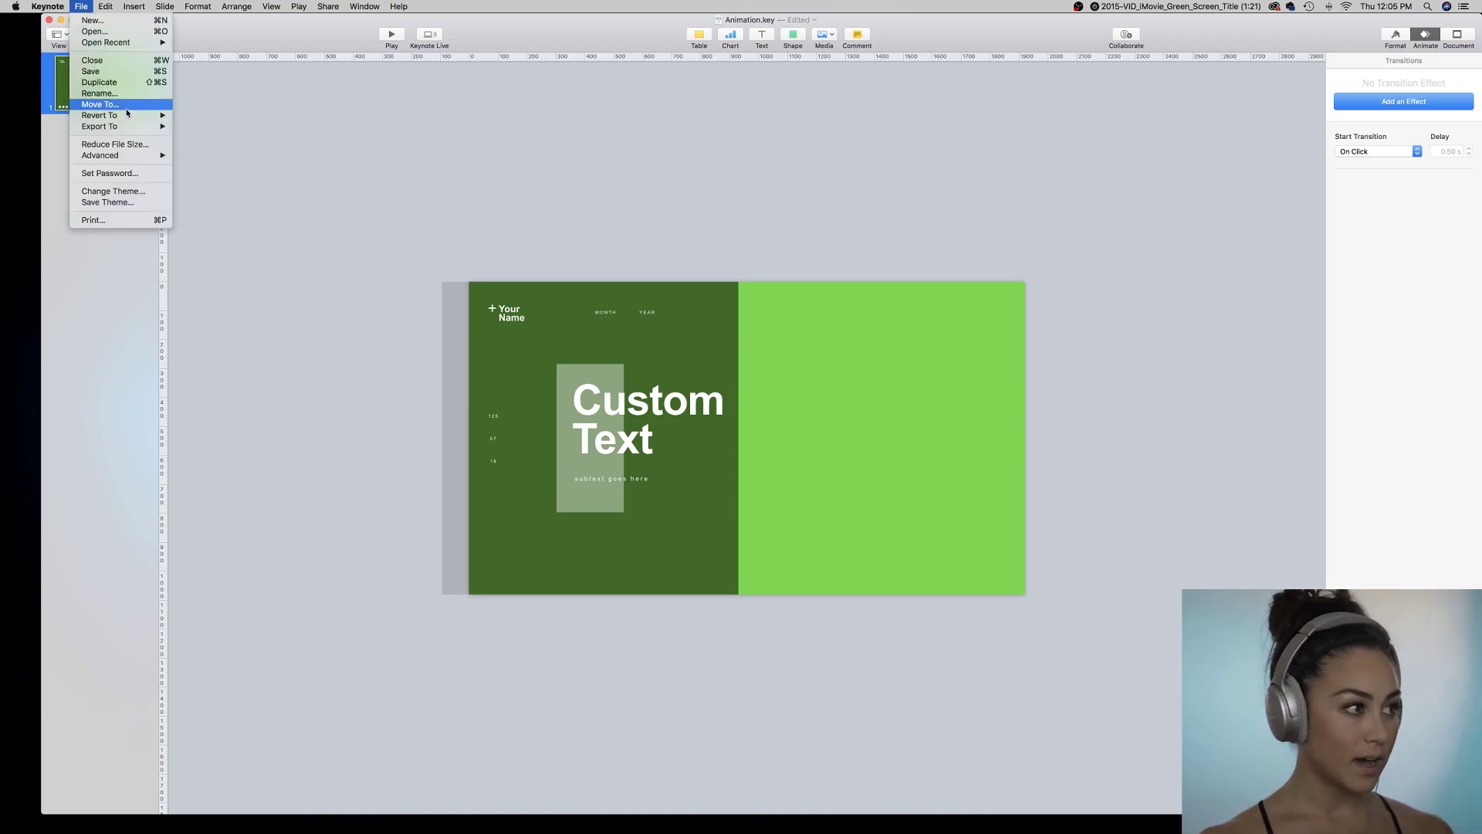
pyautogui.moveTo(155, 126)
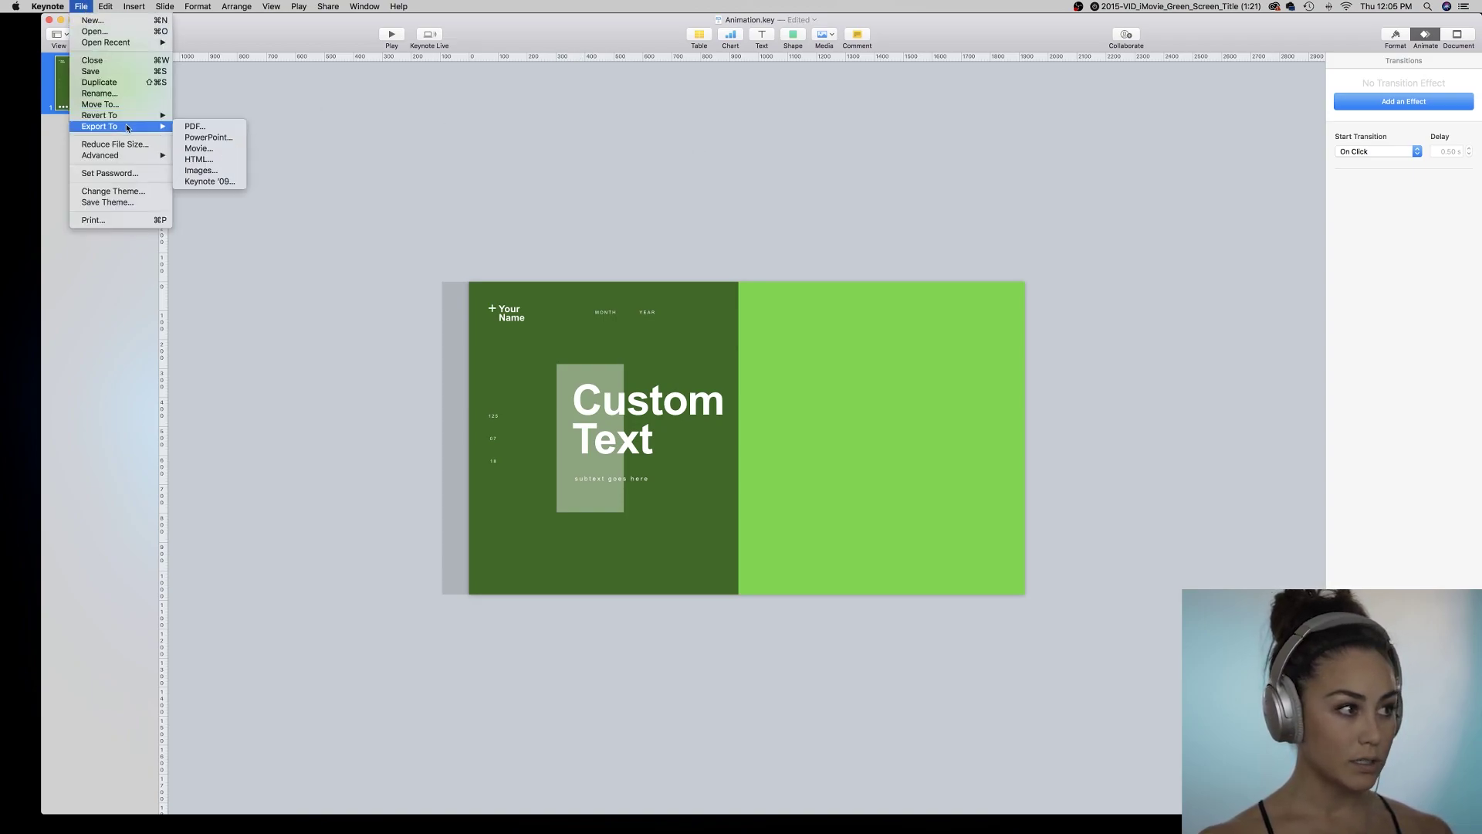
pyautogui.click(221, 150)
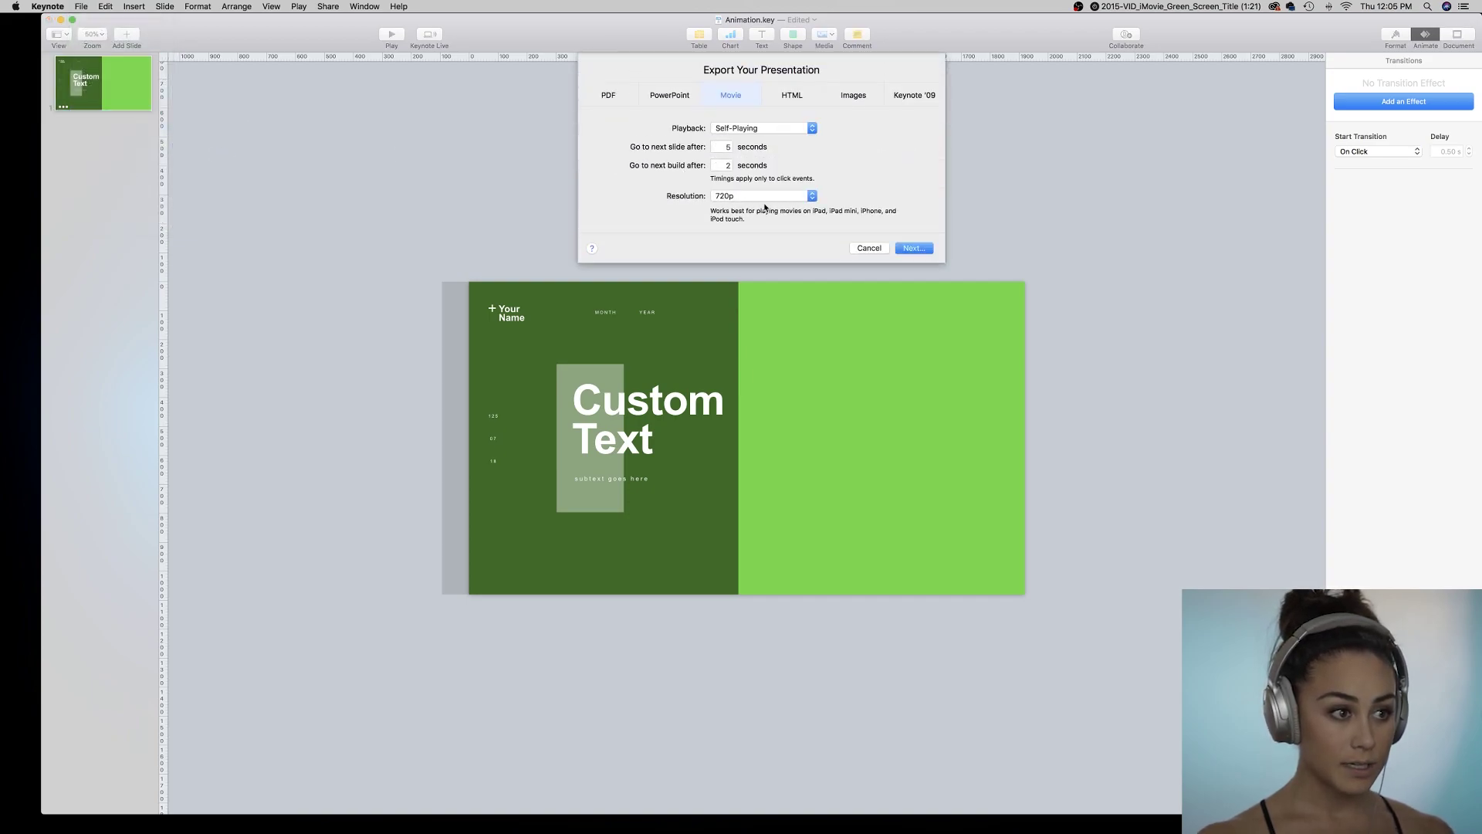
pyautogui.click(764, 196)
pyautogui.click(768, 208)
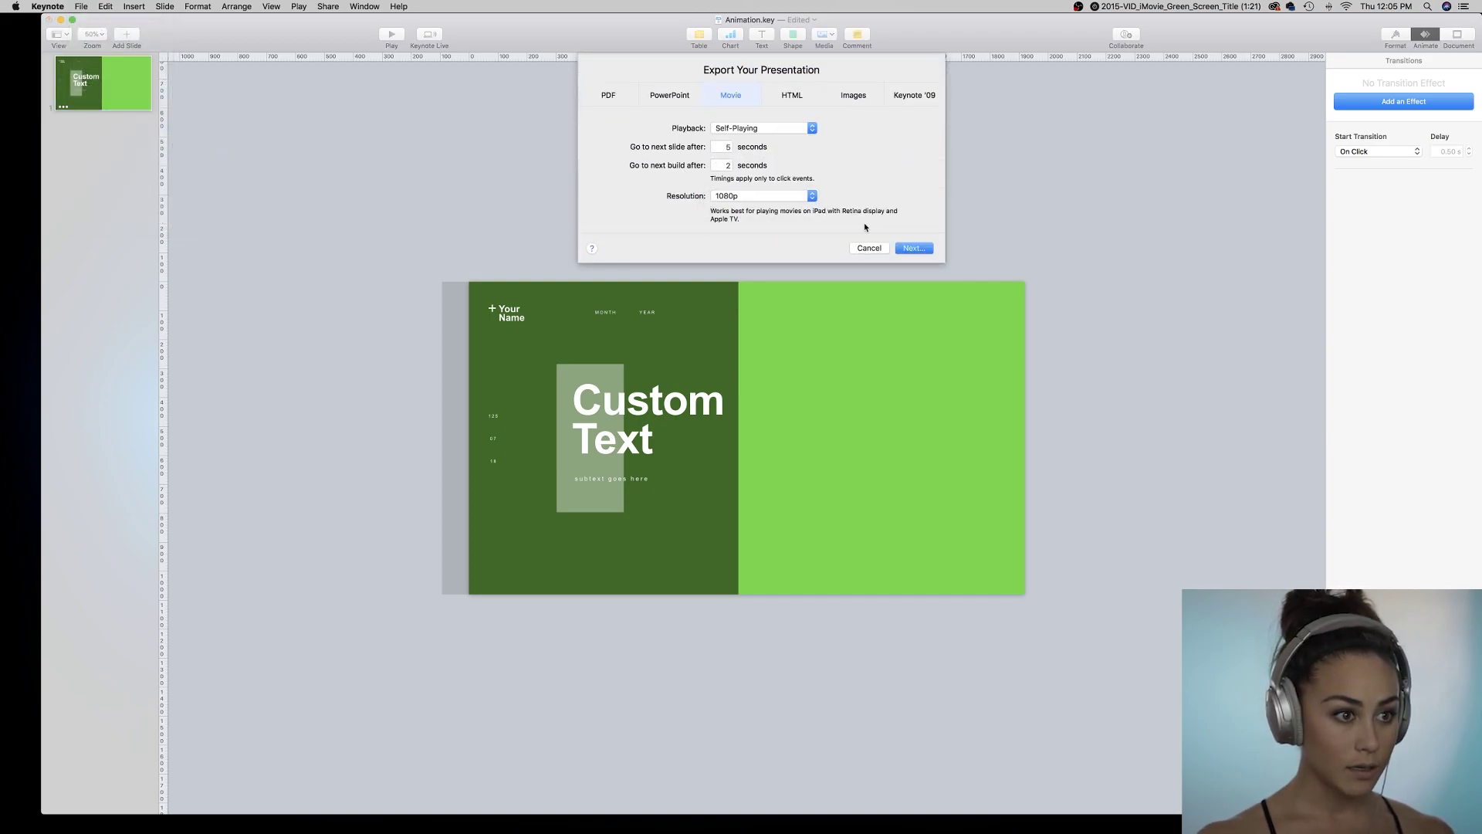
pyautogui.click(907, 246)
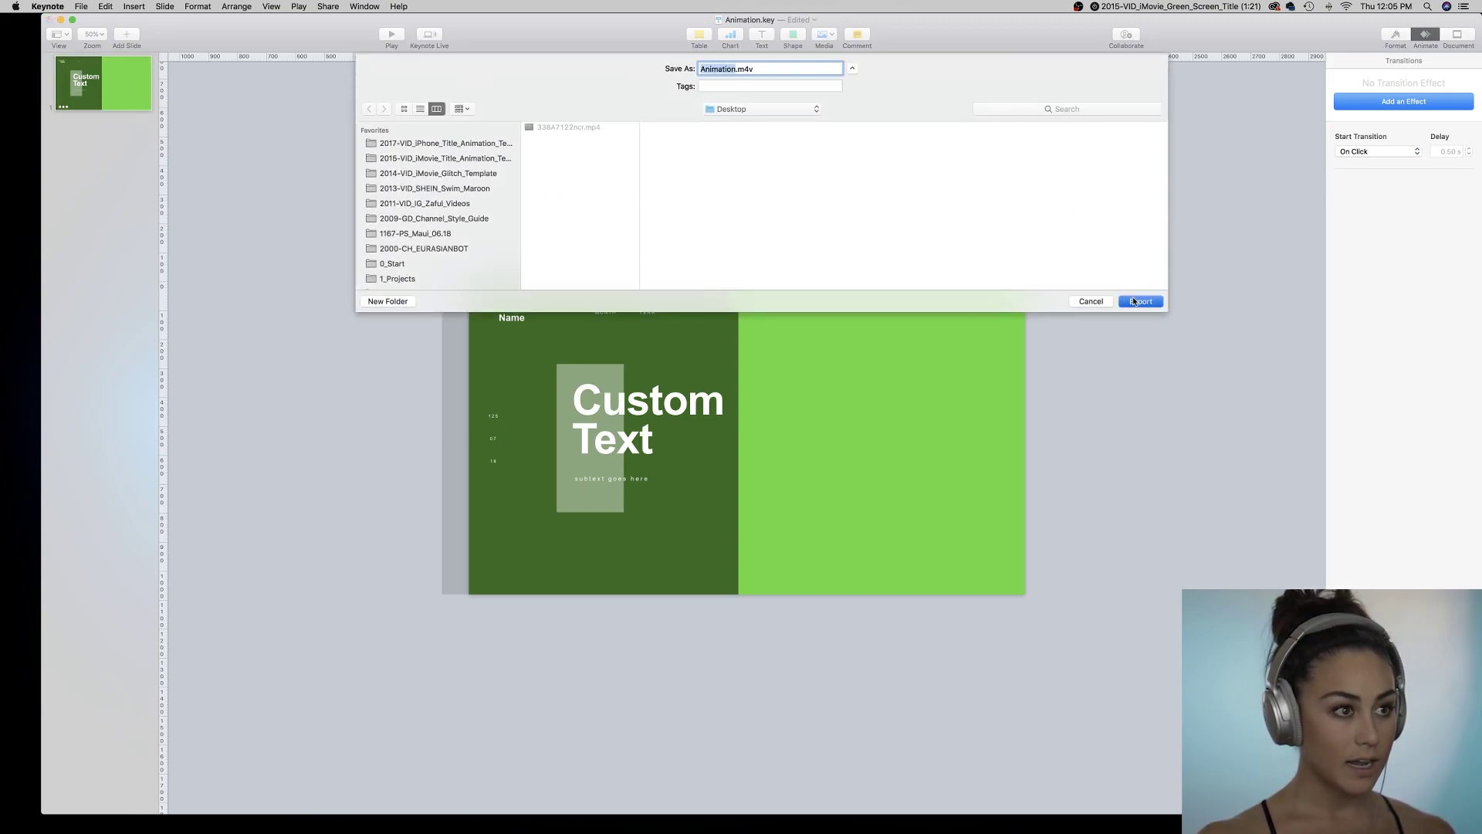
pyautogui.click(1133, 301)
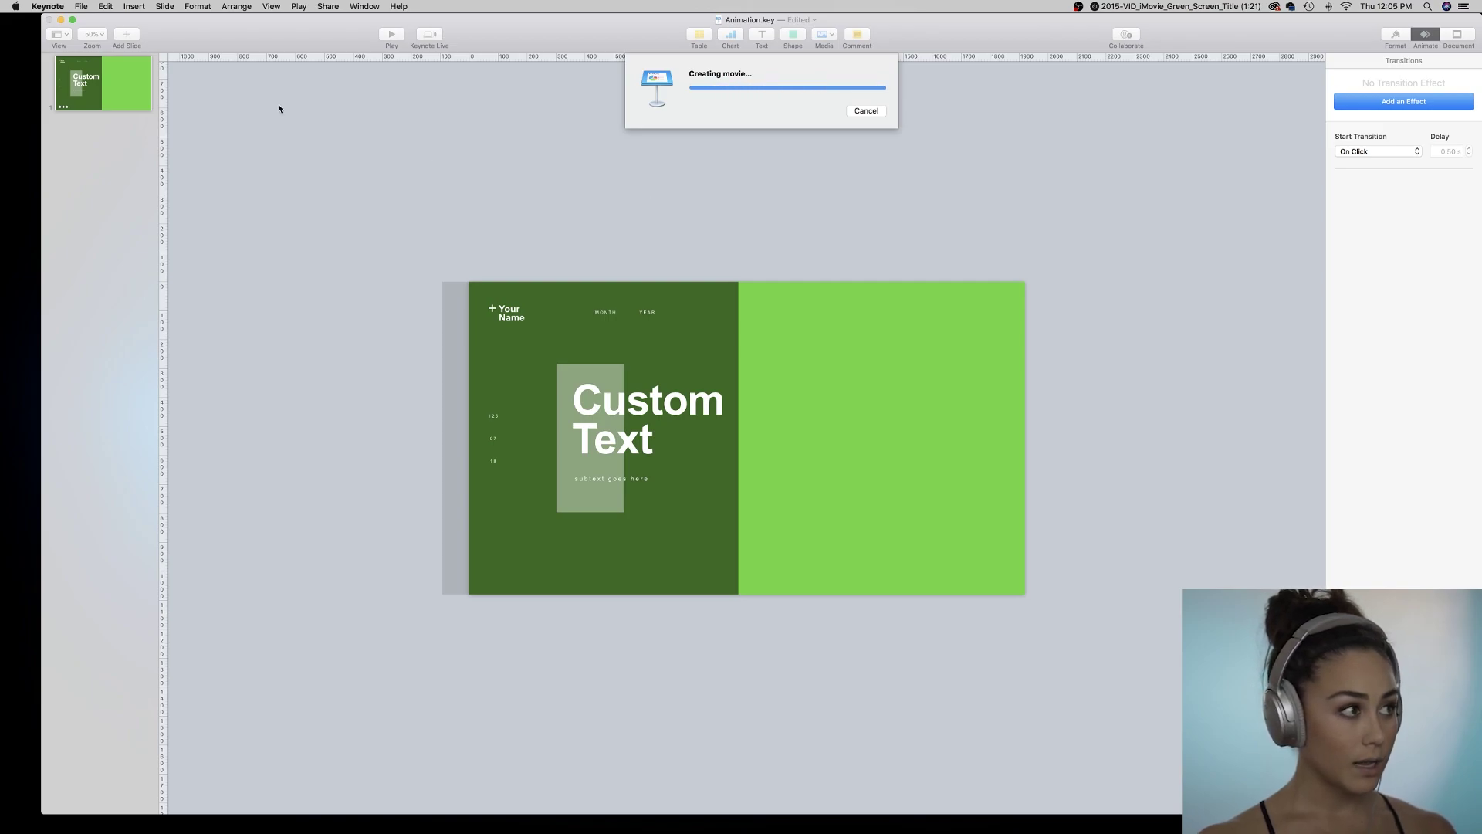
# Switch to the desktop and launch iMovie.
pyautogui.click(50, 20)
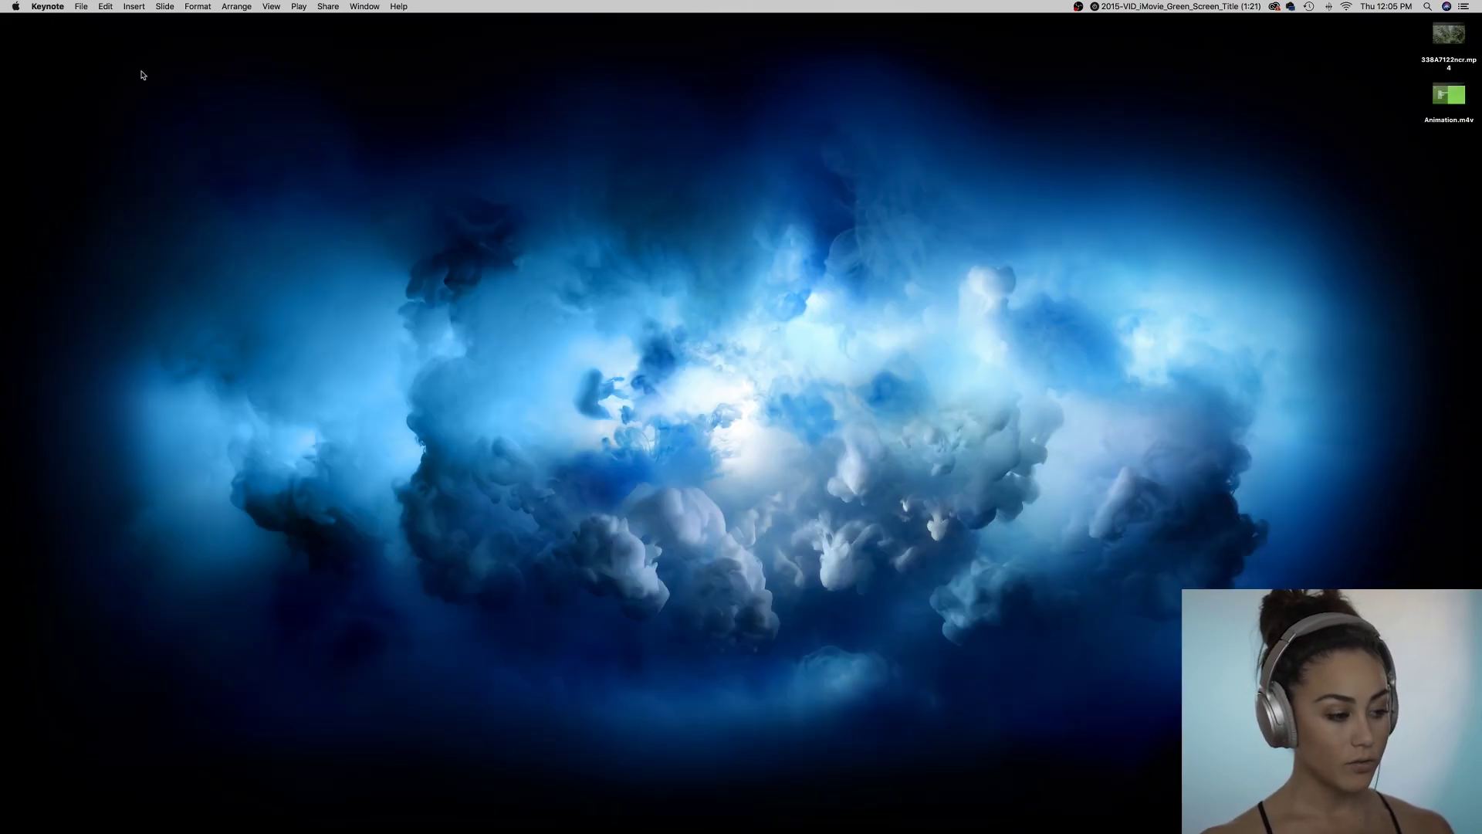
pyautogui.moveTo(232, 160); pyautogui.dragTo(305, 259)
pyautogui.moveTo(332, 826)
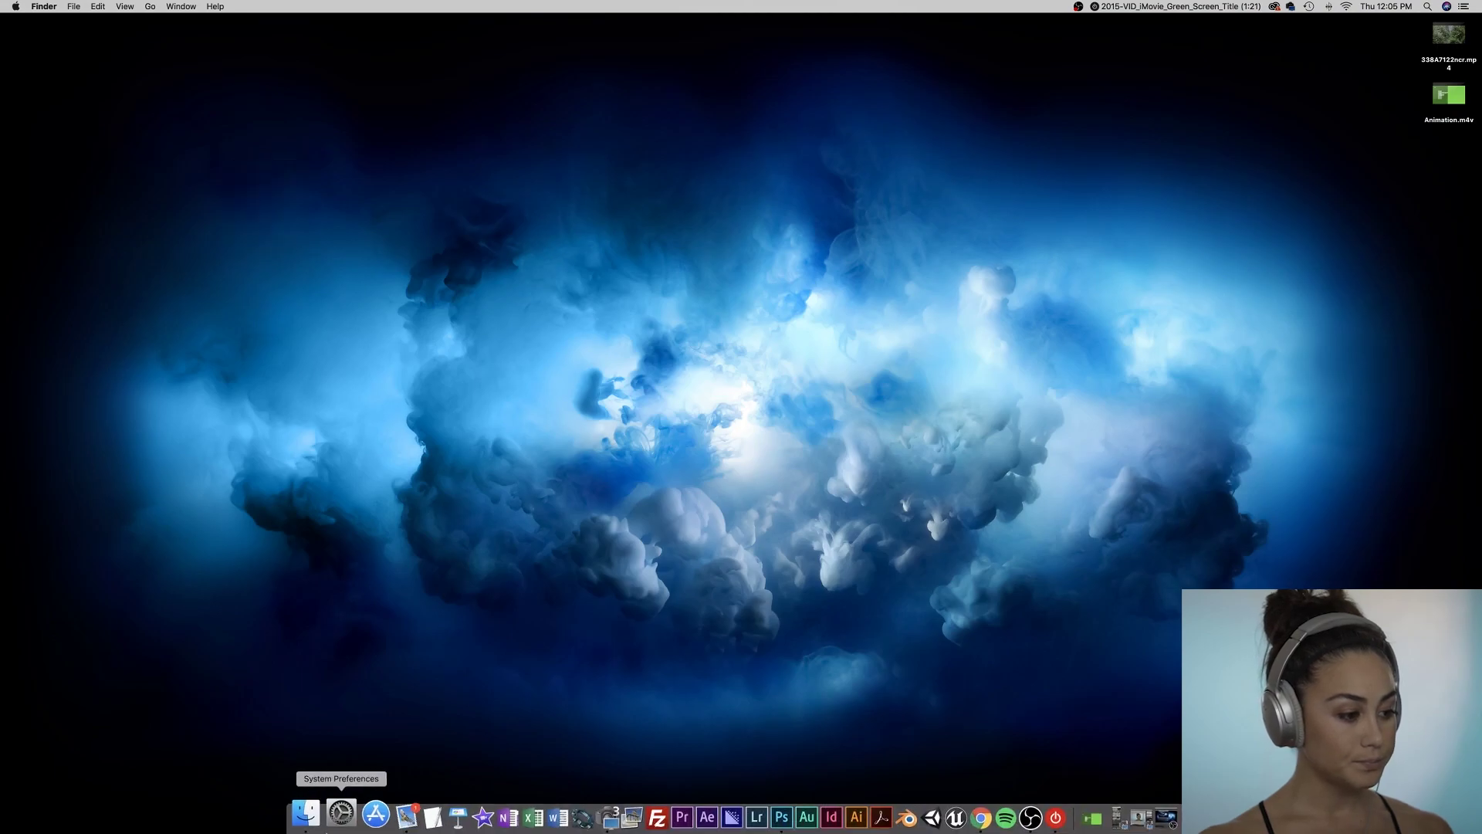
pyautogui.click(462, 817)
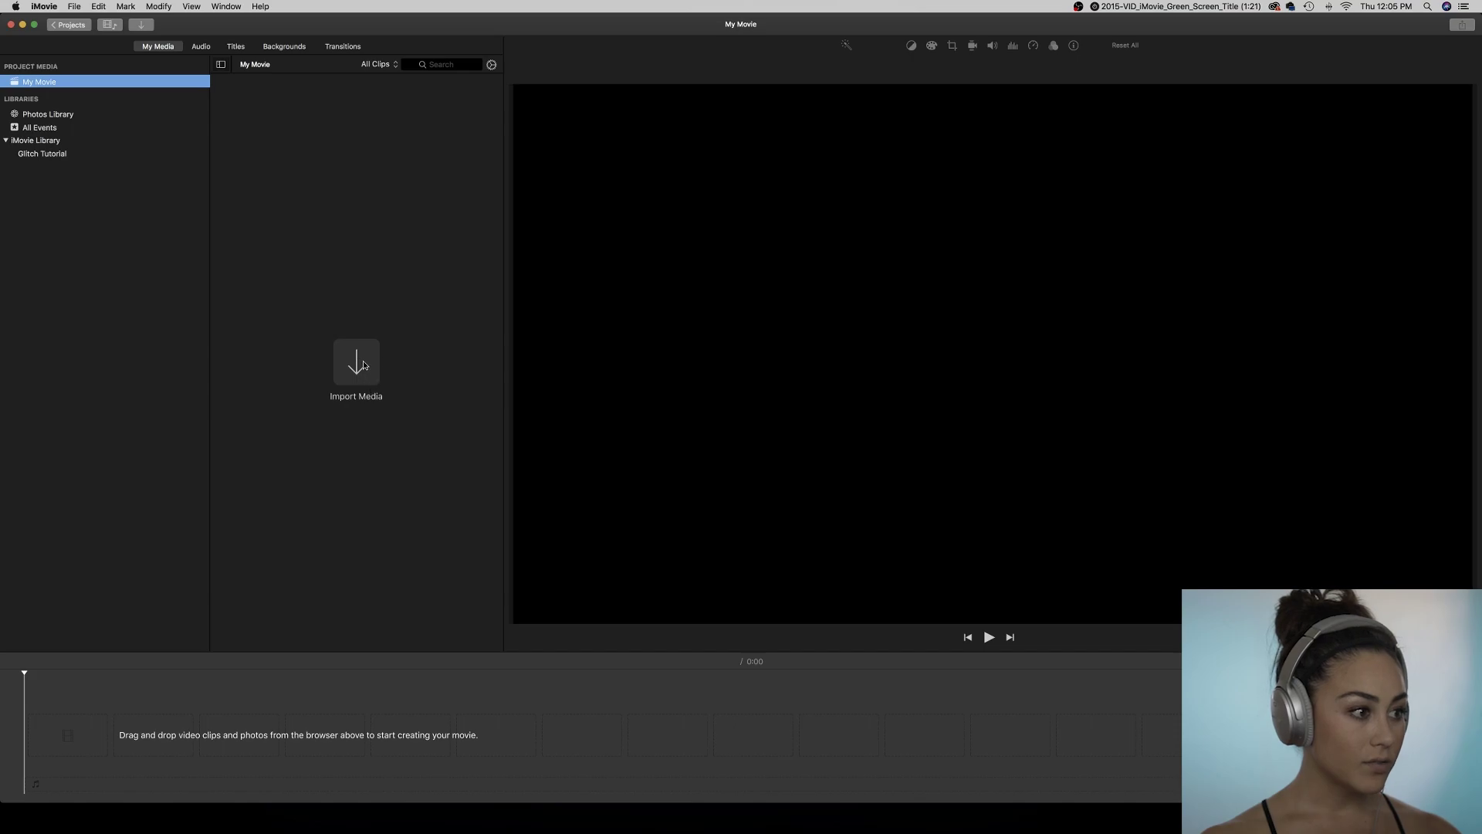
# Import Animation.m4v and the waterfall video from the Desktop into My Movie.
pyautogui.click(362, 365)
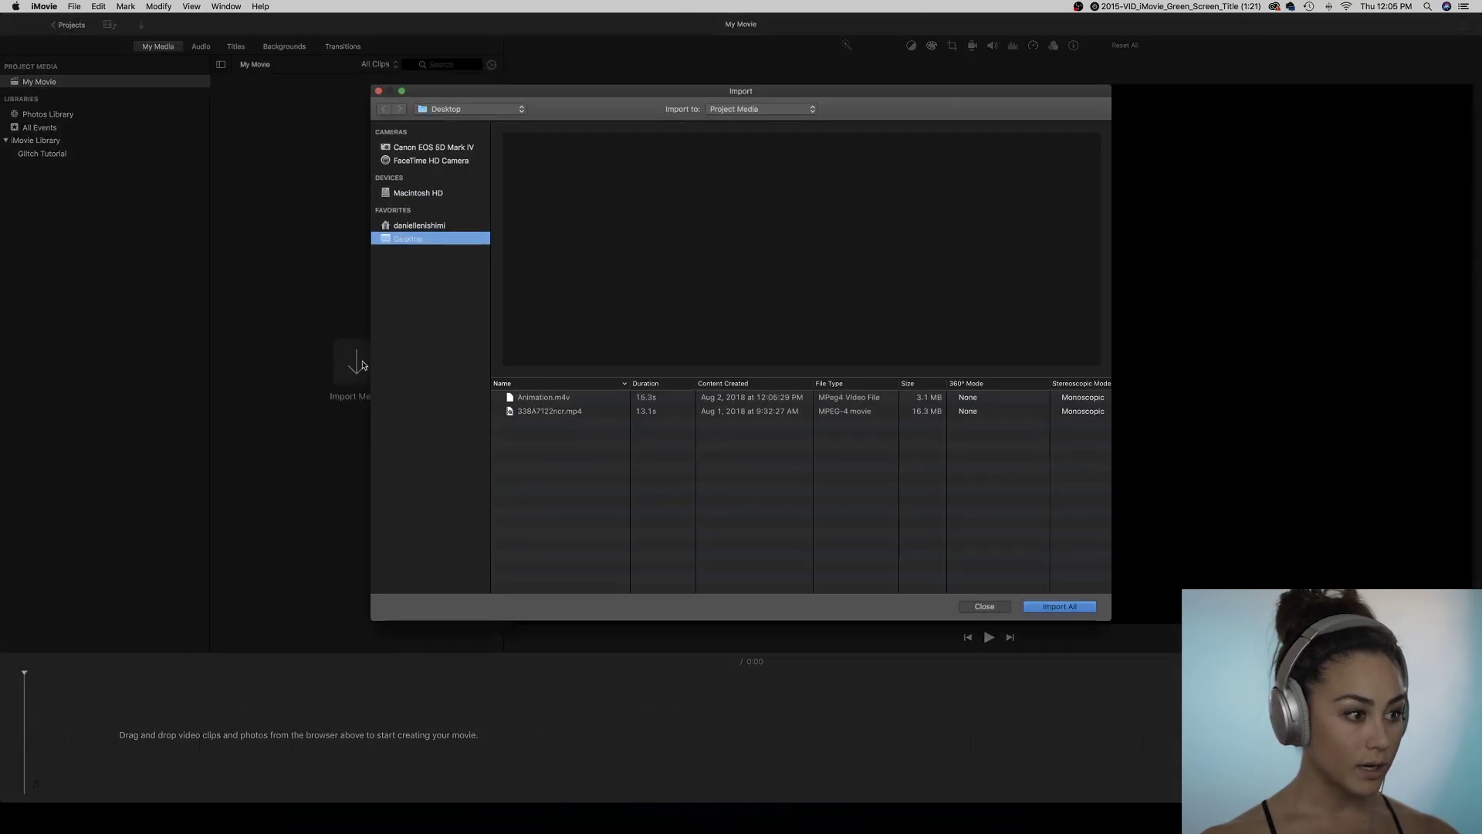
pyautogui.click(528, 399)
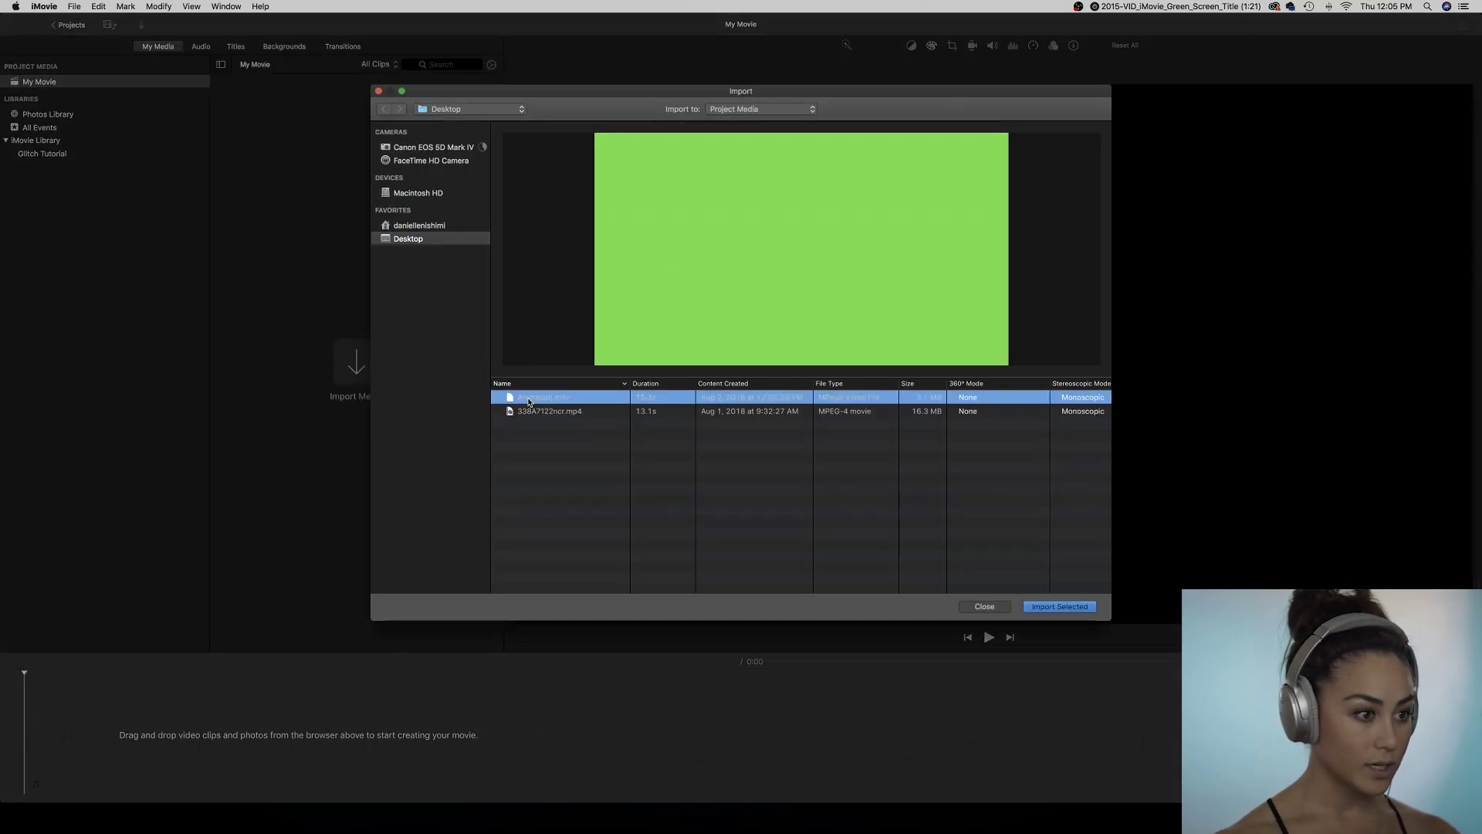
pyautogui.press('super+a')
pyautogui.press('Return')
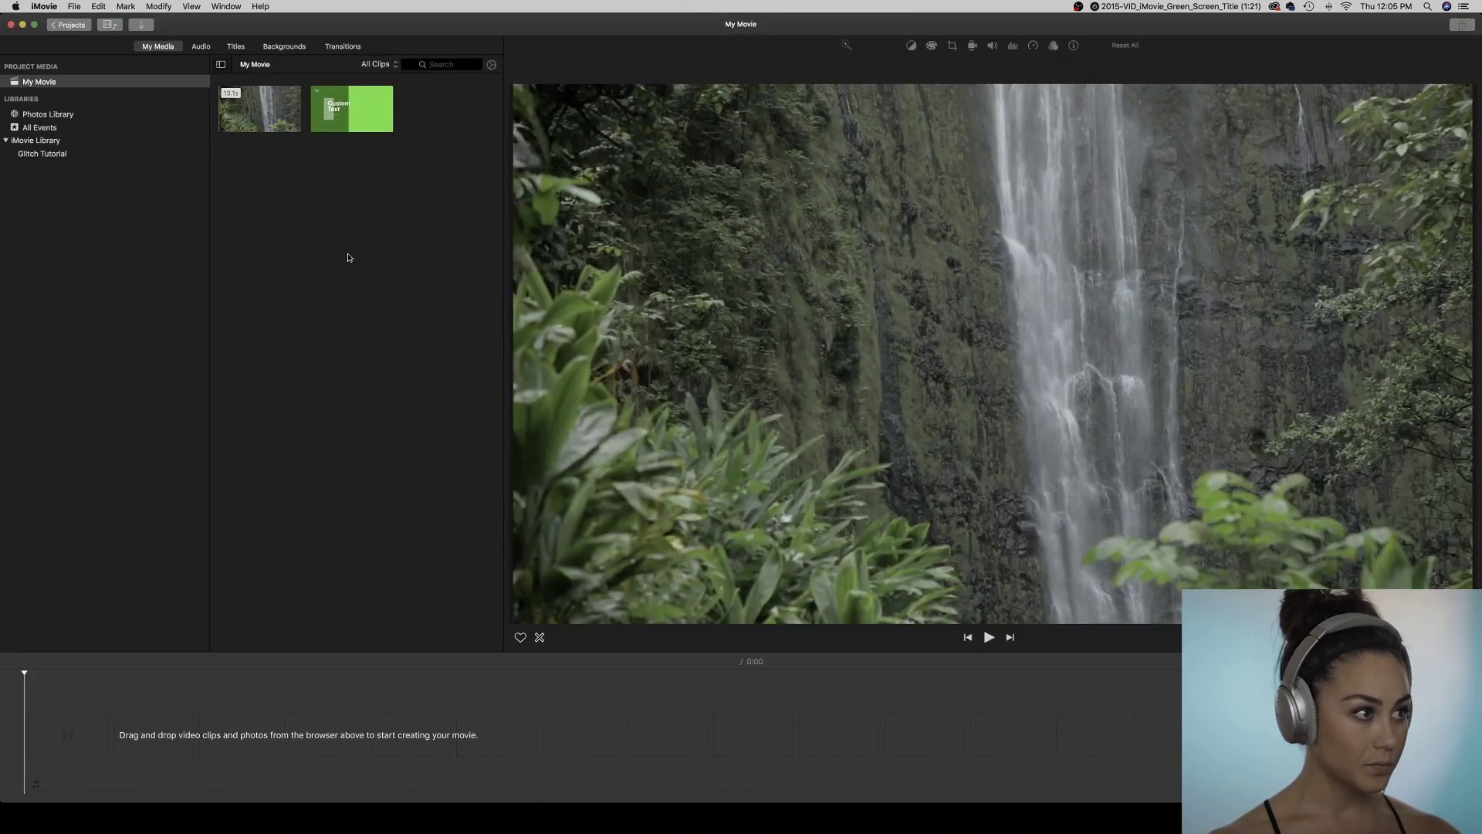
# Place the waterfall clip on the timeline and layer the Animation title clip above it.
pyautogui.moveTo(251, 101); pyautogui.dragTo(116, 733)
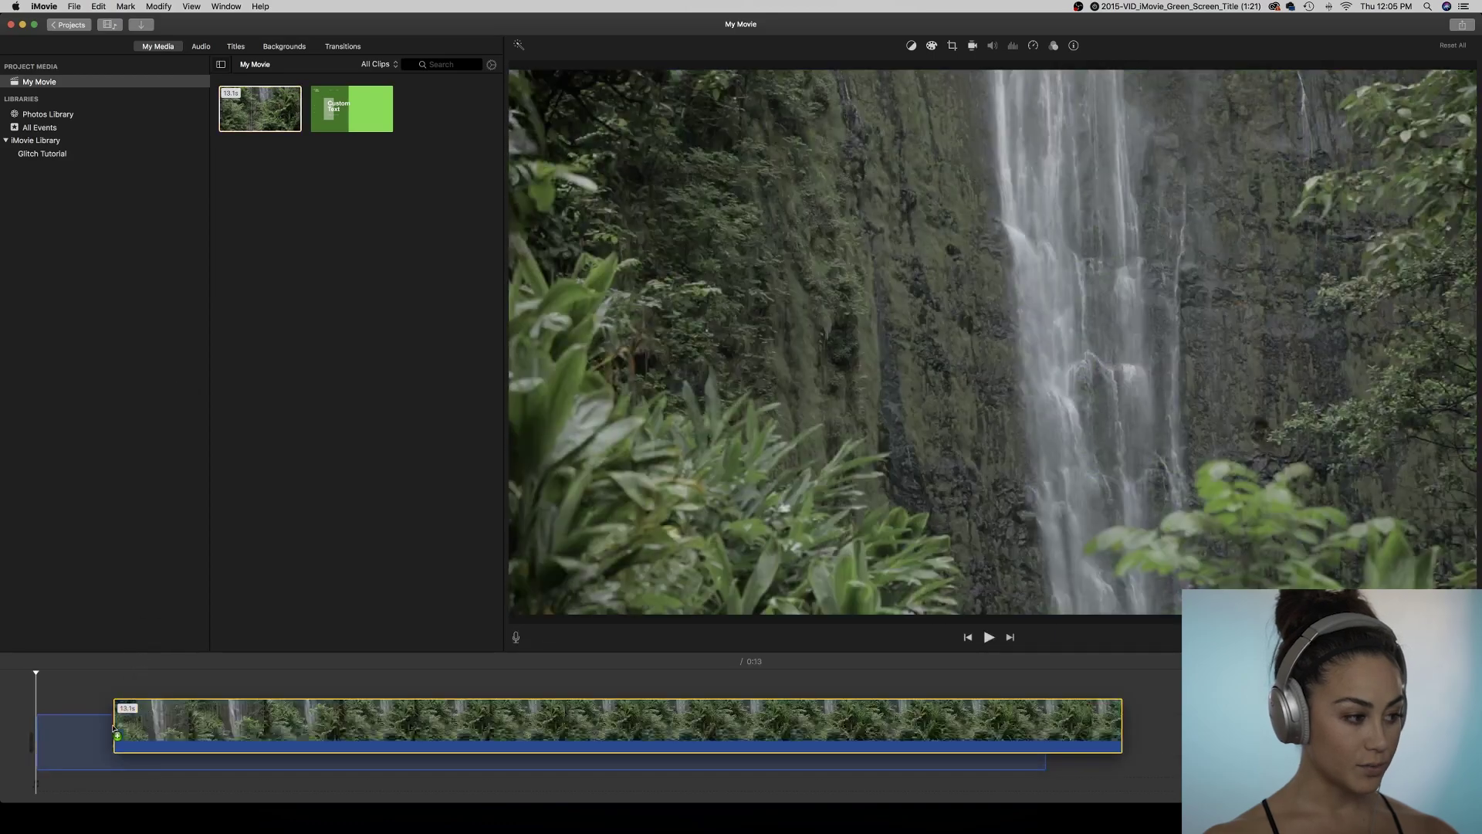
pyautogui.click(111, 734)
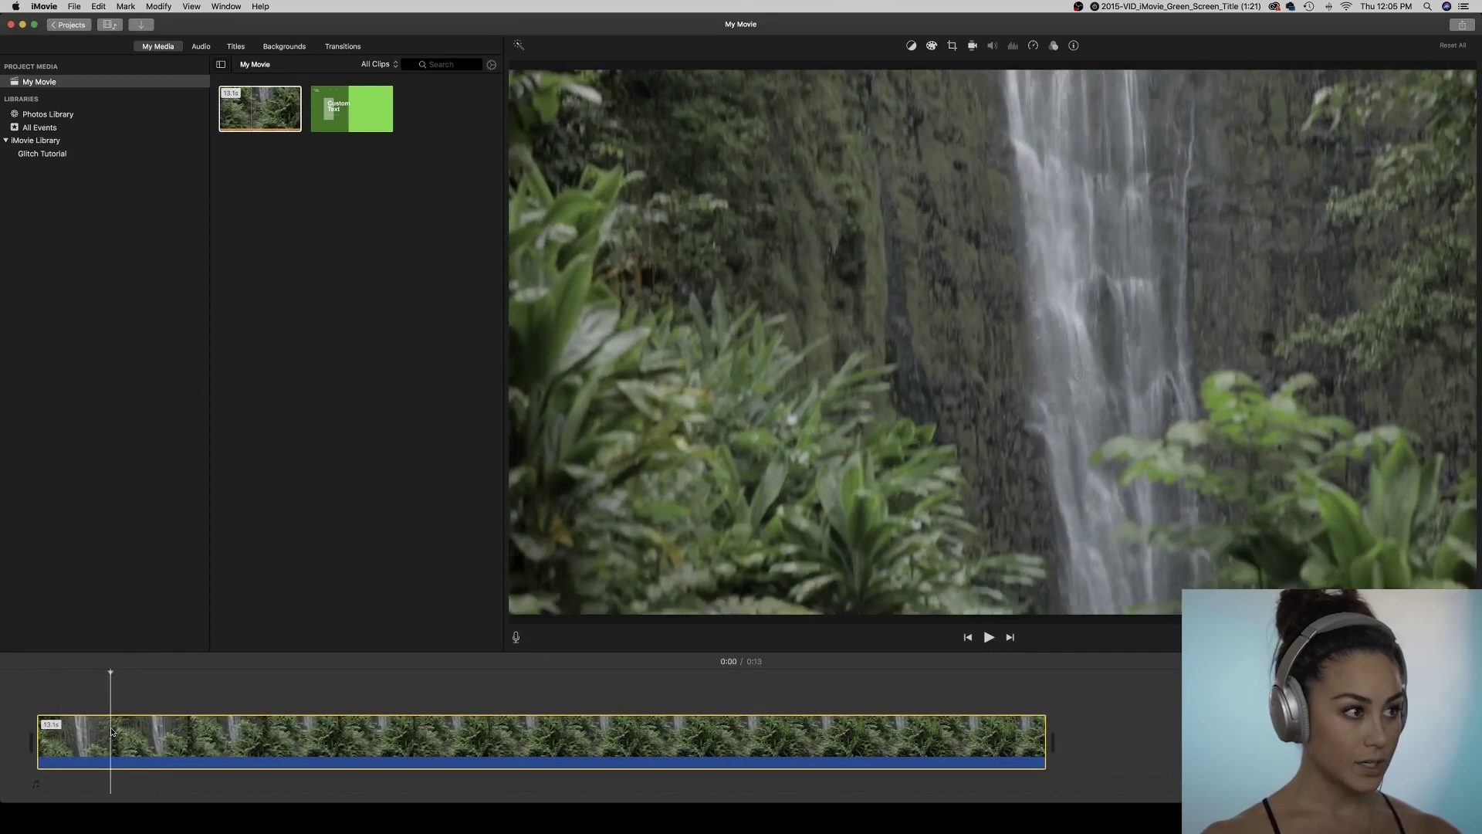
pyautogui.click(333, 91)
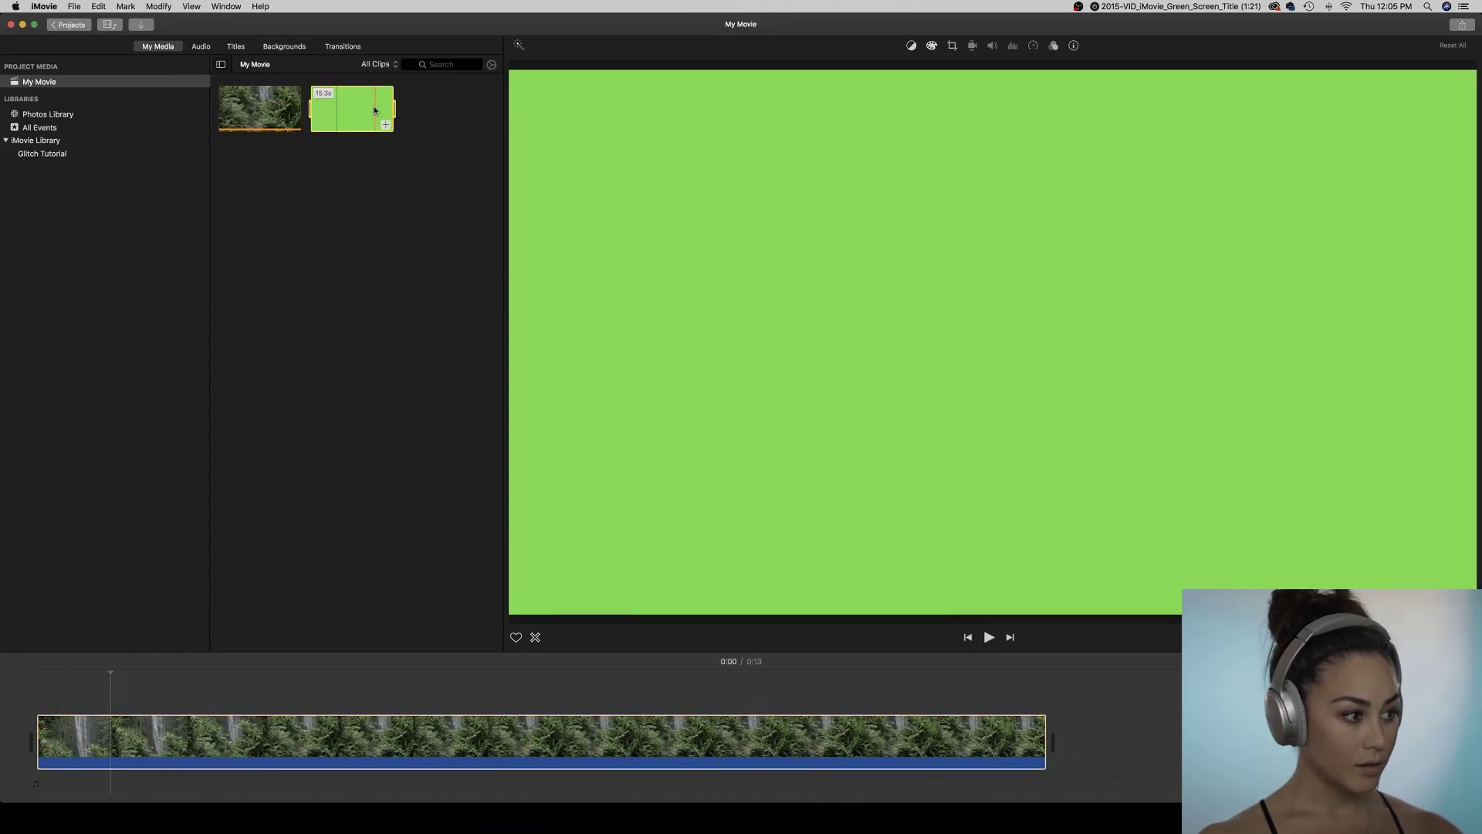
pyautogui.moveTo(377, 104); pyautogui.dragTo(114, 689)
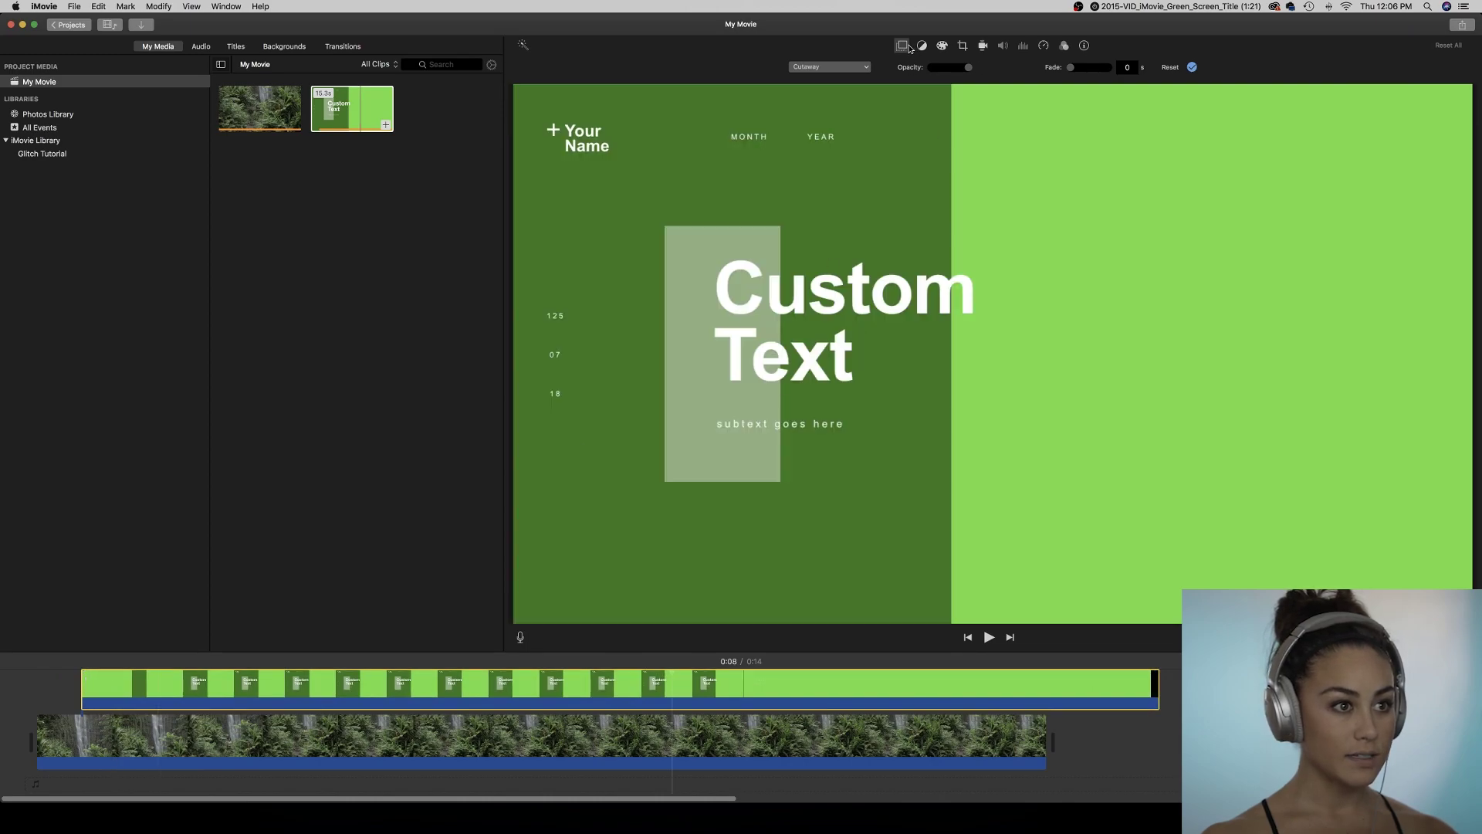
# Set the title clip overlay to Green/Blue Screen and darken it with Color Correction.
pyautogui.click(867, 68)
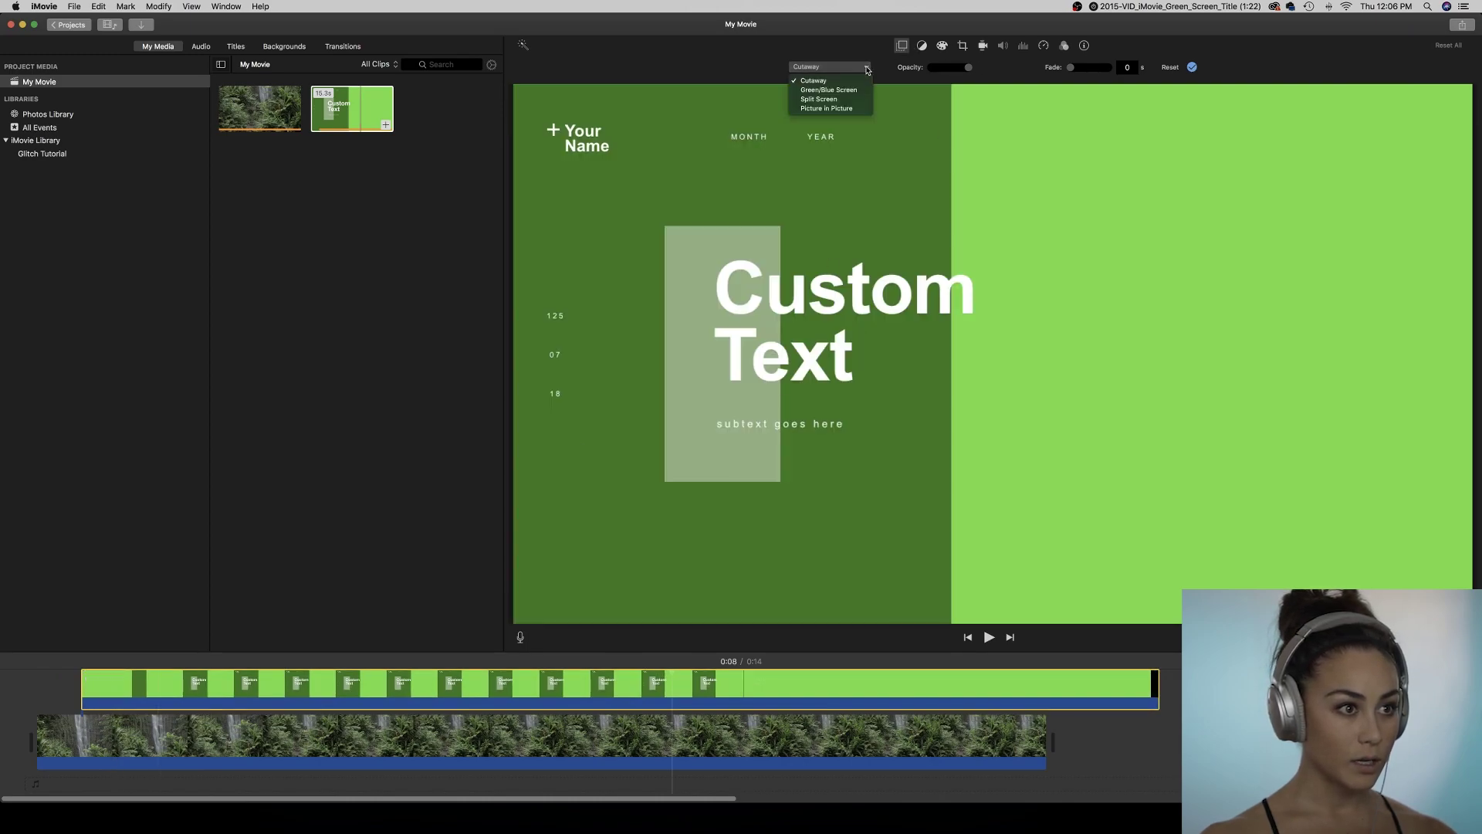
pyautogui.click(866, 91)
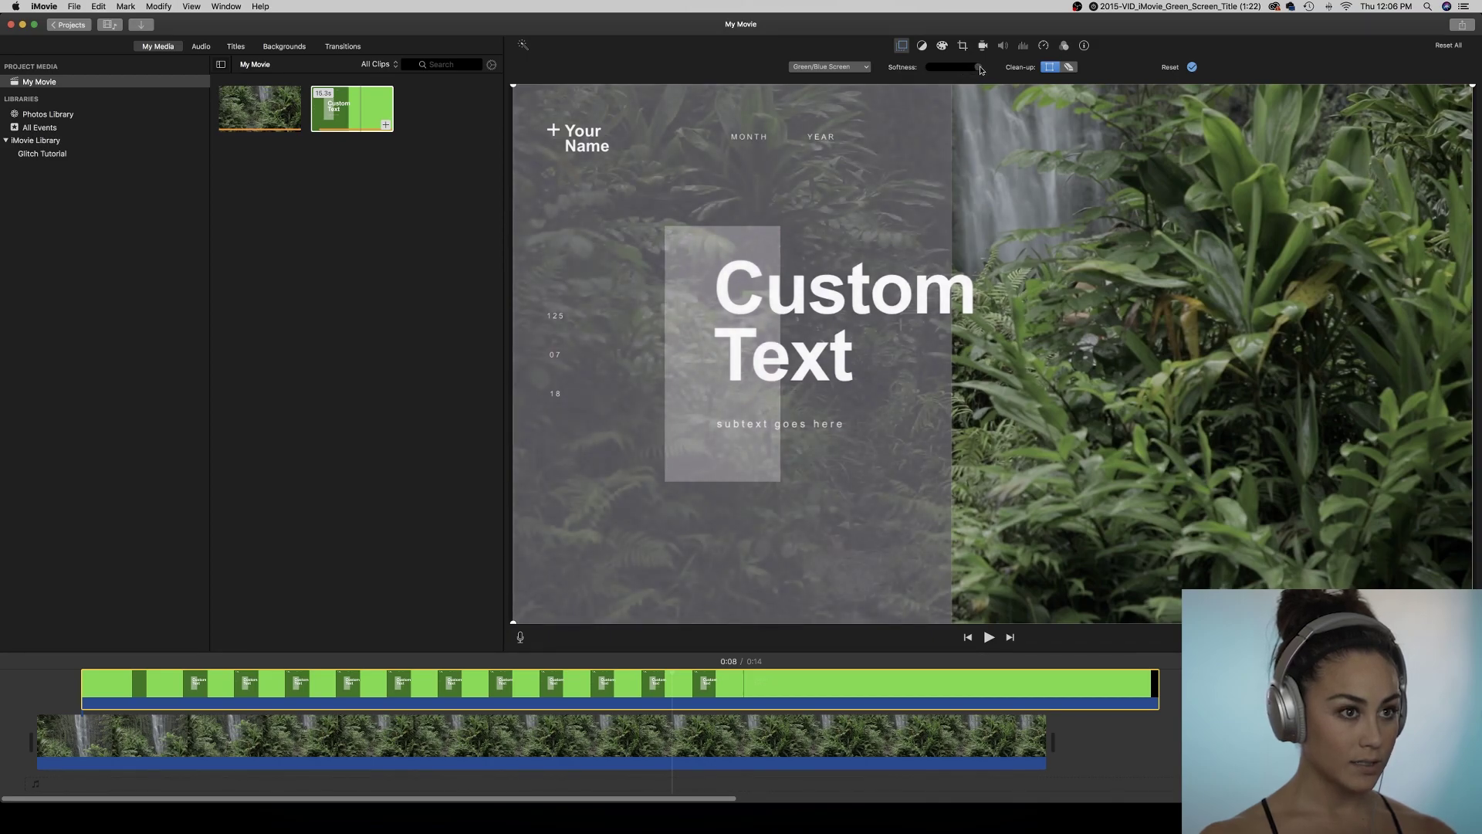
pyautogui.click(942, 46)
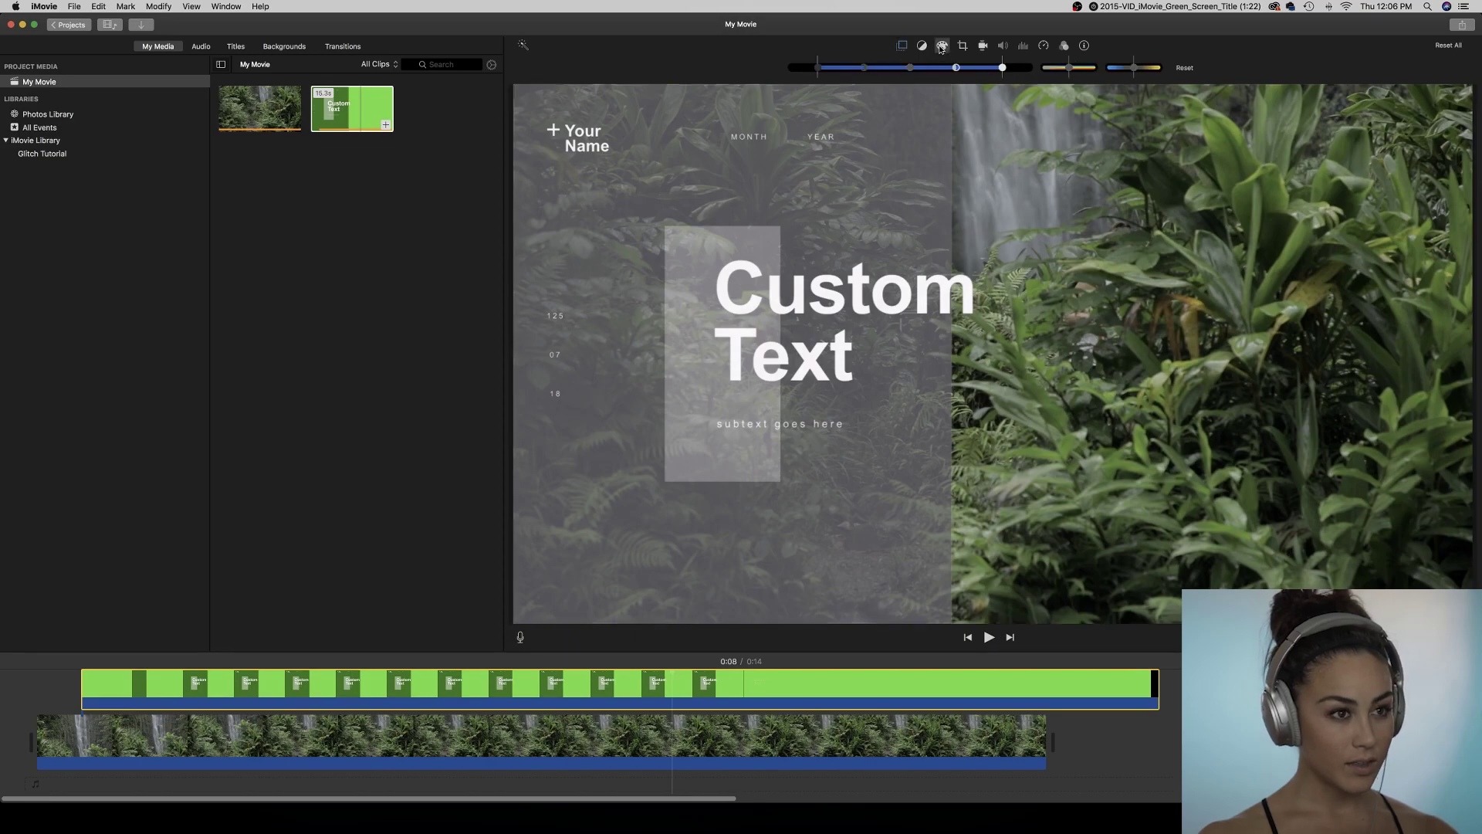
pyautogui.moveTo(957, 68); pyautogui.dragTo(990, 69)
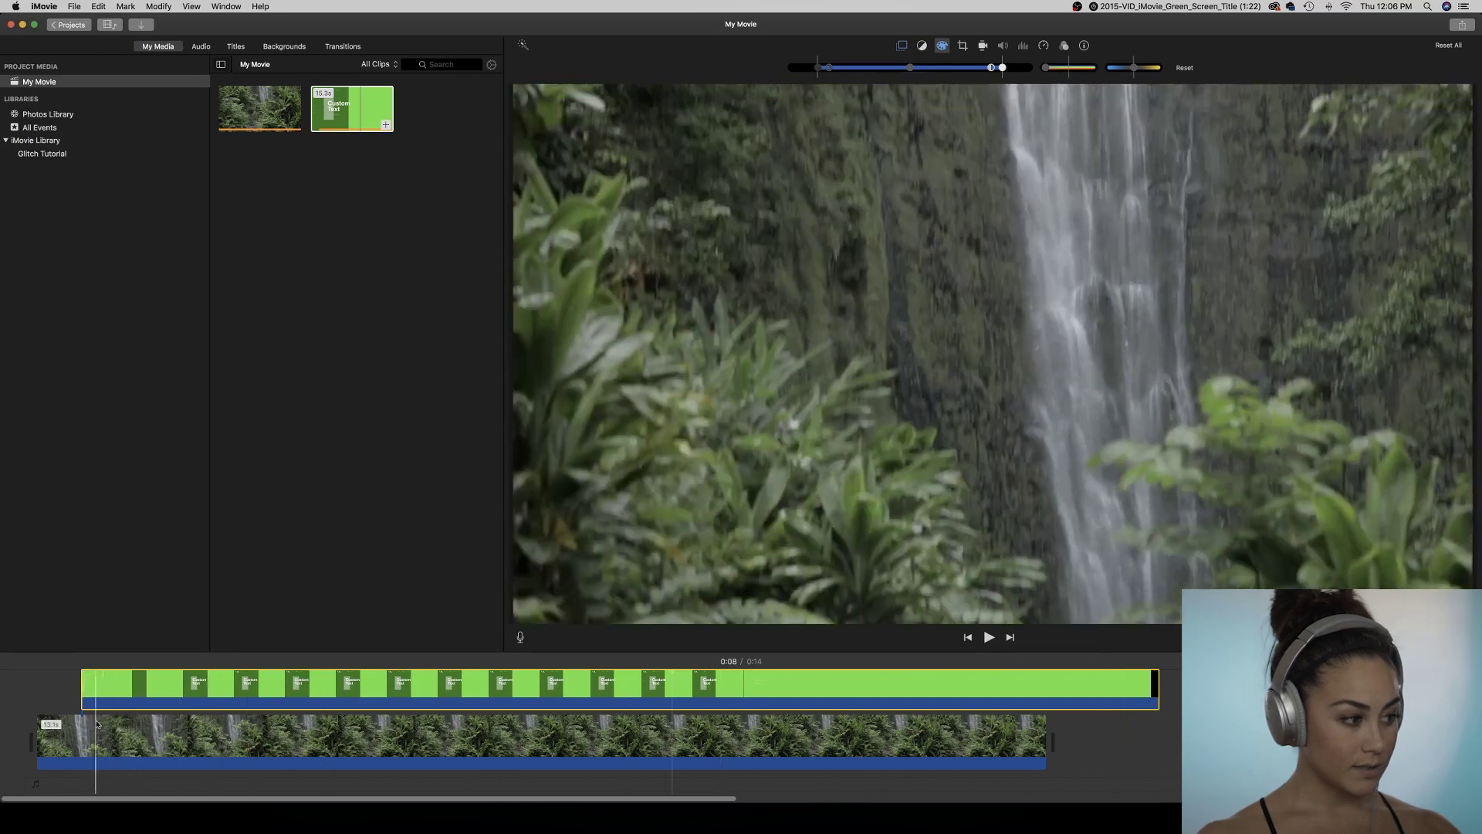
# Play back the composite from the start to check the title's timing.
pyautogui.click(61, 732)
pyautogui.press('space')
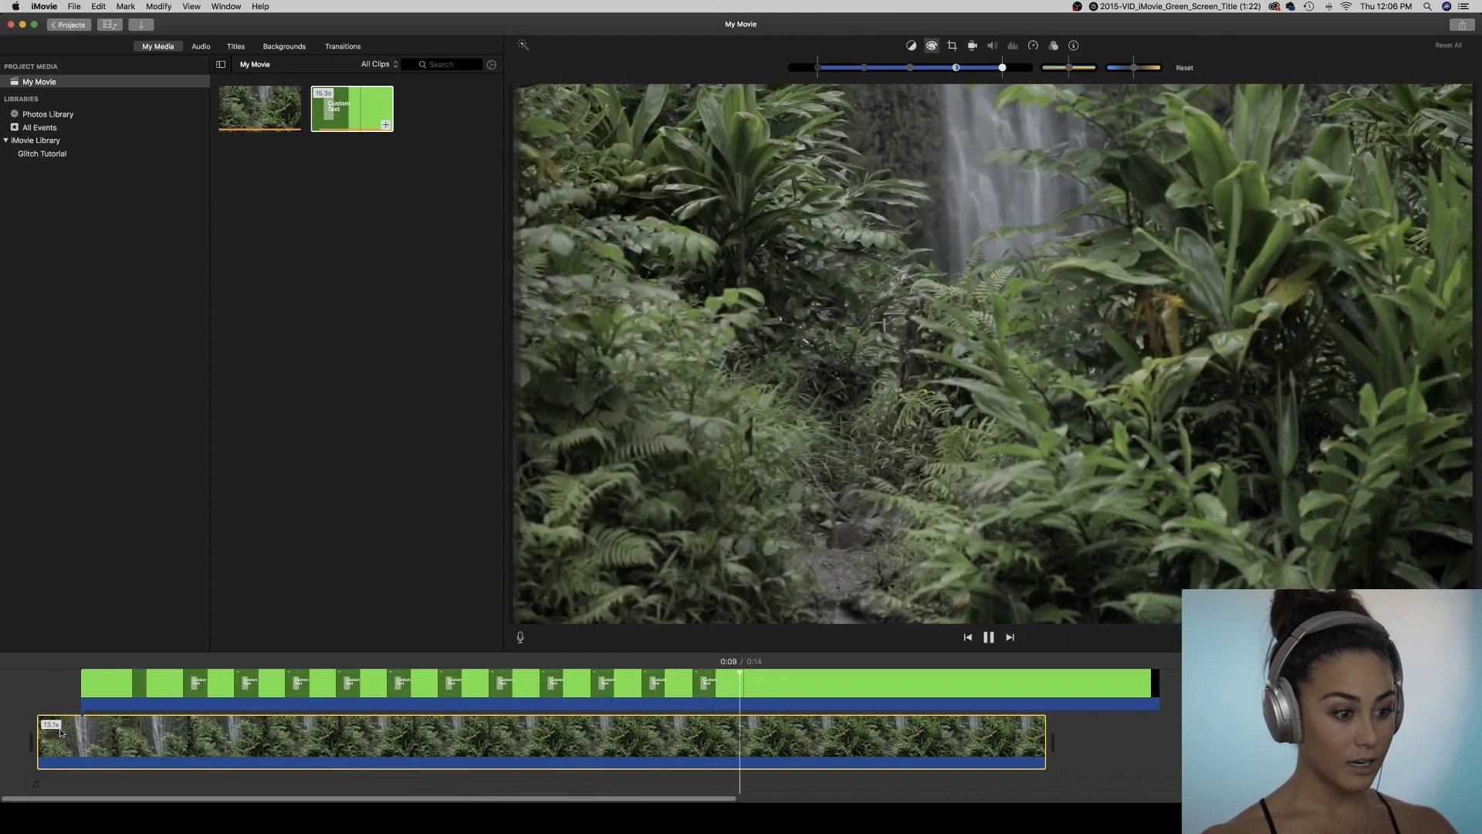
pyautogui.press('space')
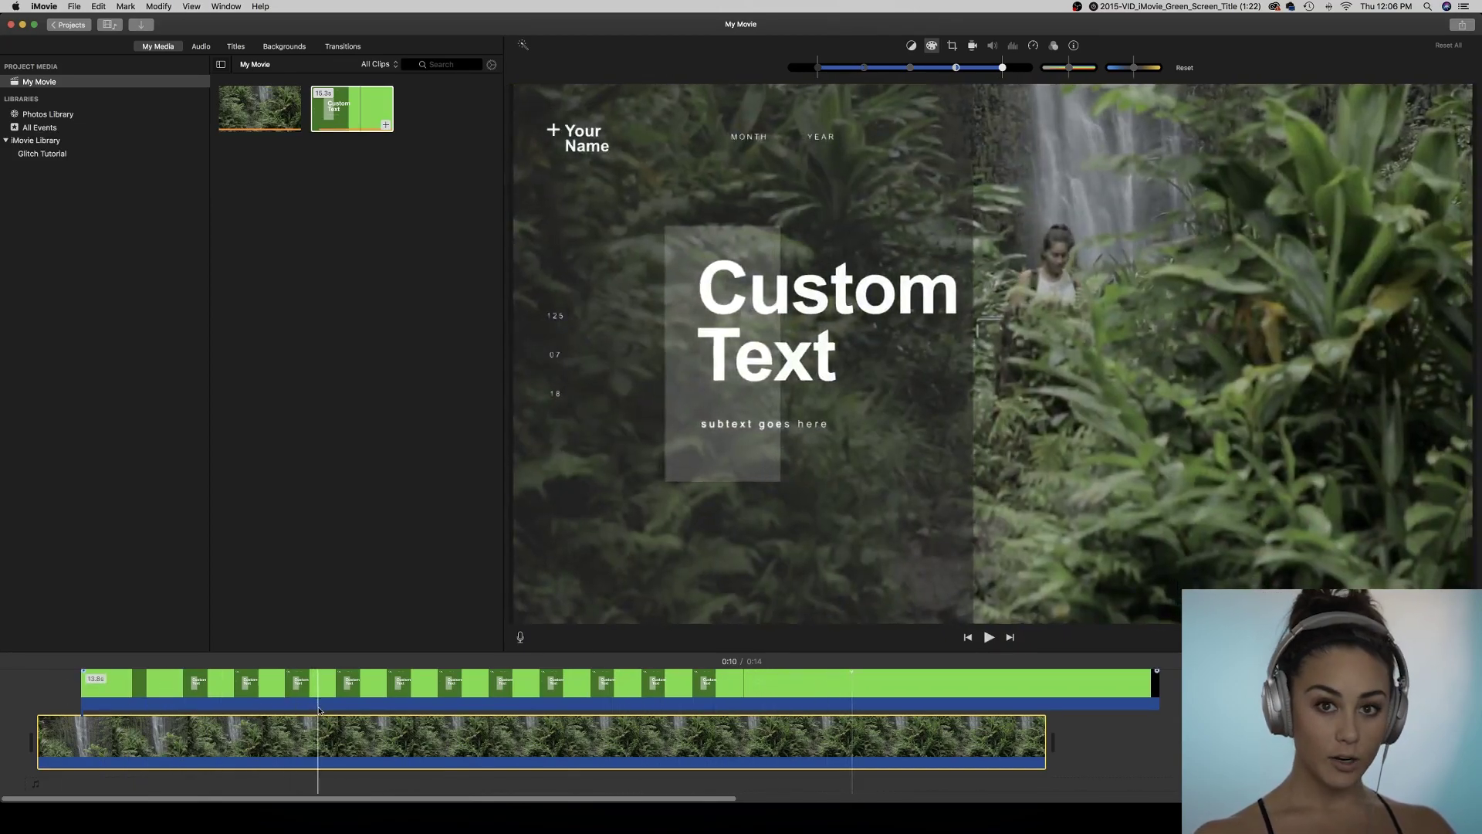
# Drag the title clip later in the timeline and preview it animating in.
pyautogui.click(316, 704)
pyautogui.press('space')
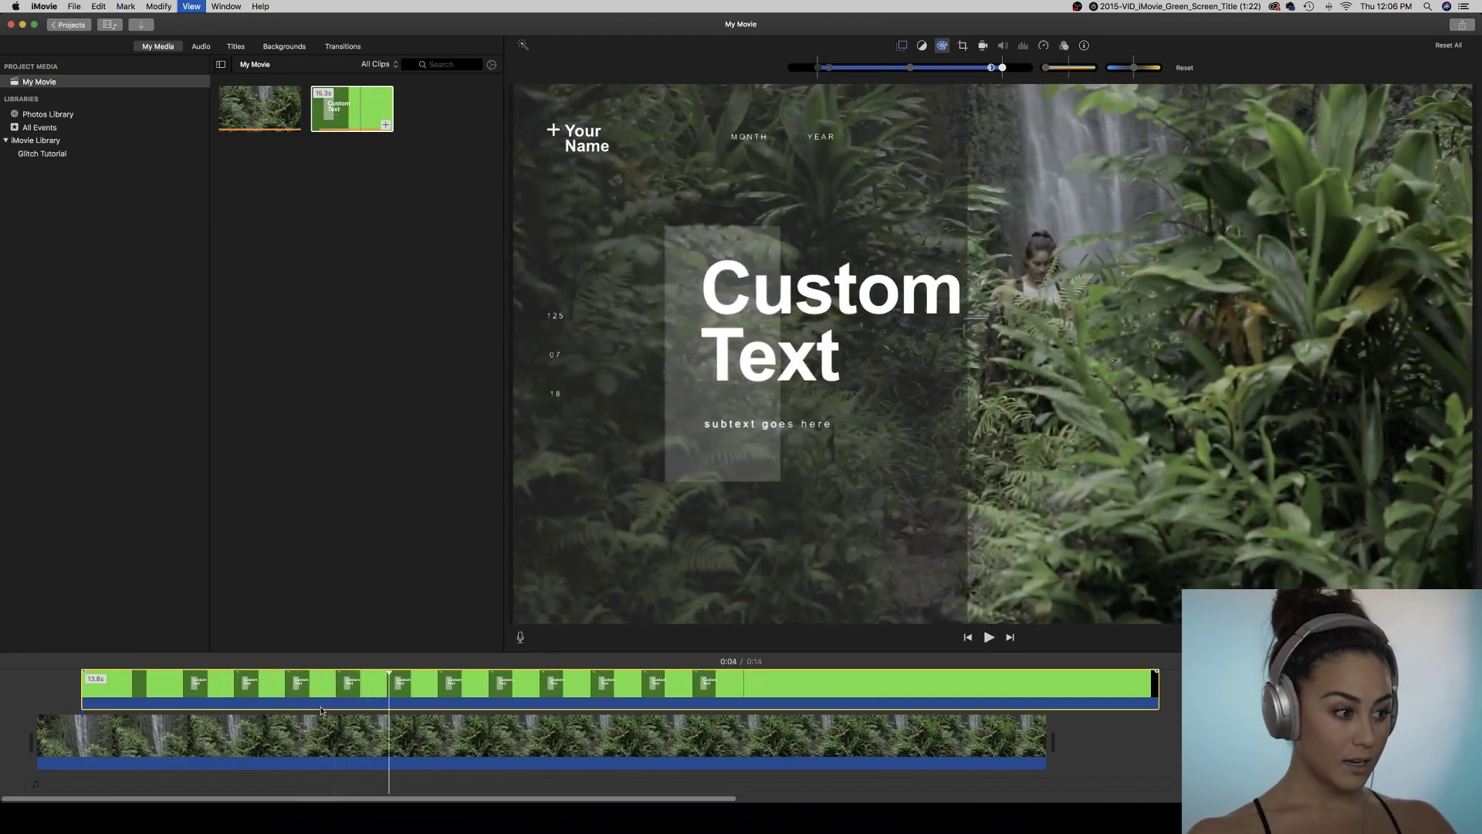
pyautogui.press('space')
pyautogui.moveTo(318, 706); pyautogui.dragTo(510, 690)
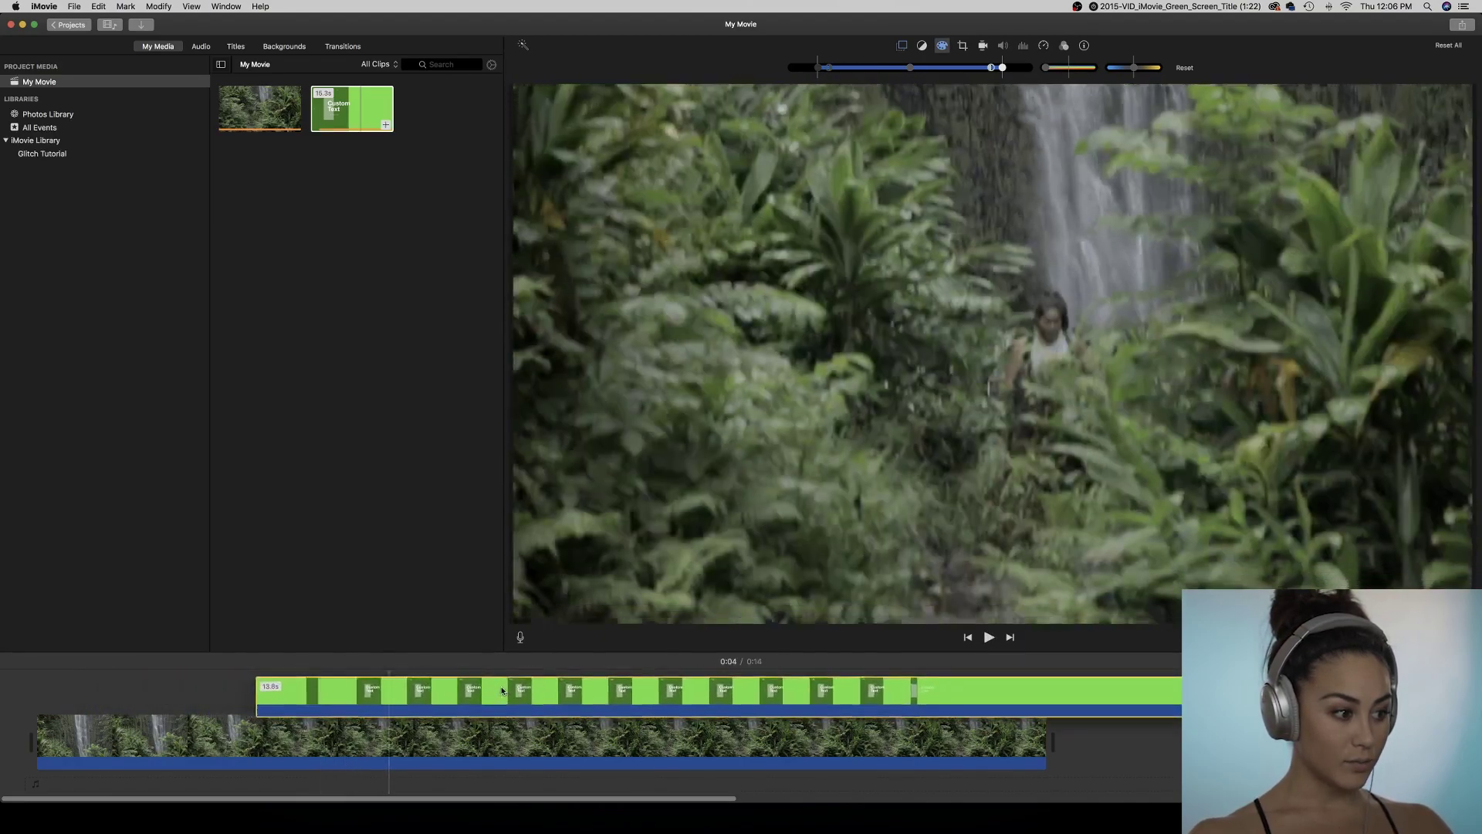
pyautogui.press('space')
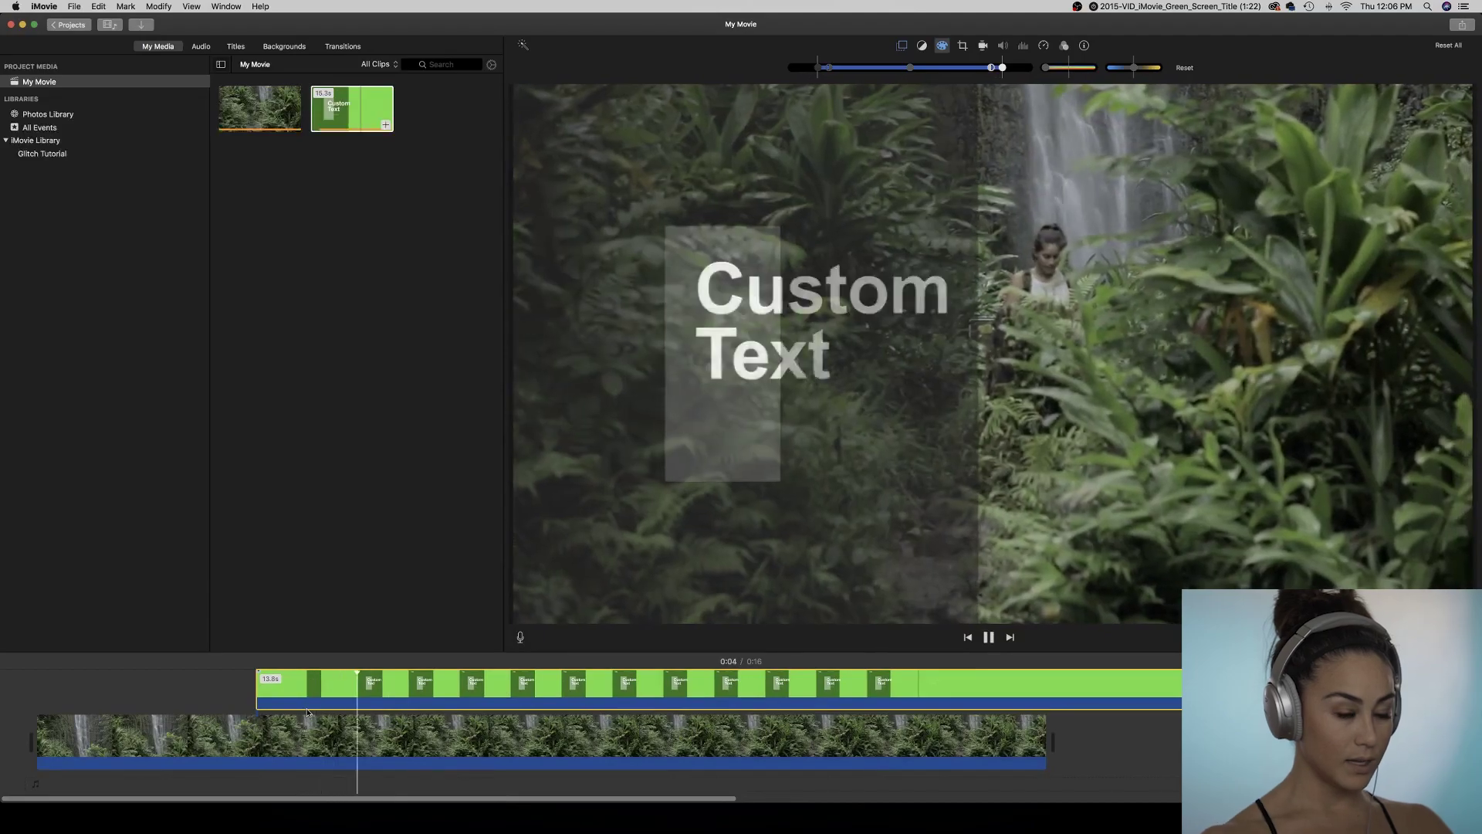
pyautogui.press('space')
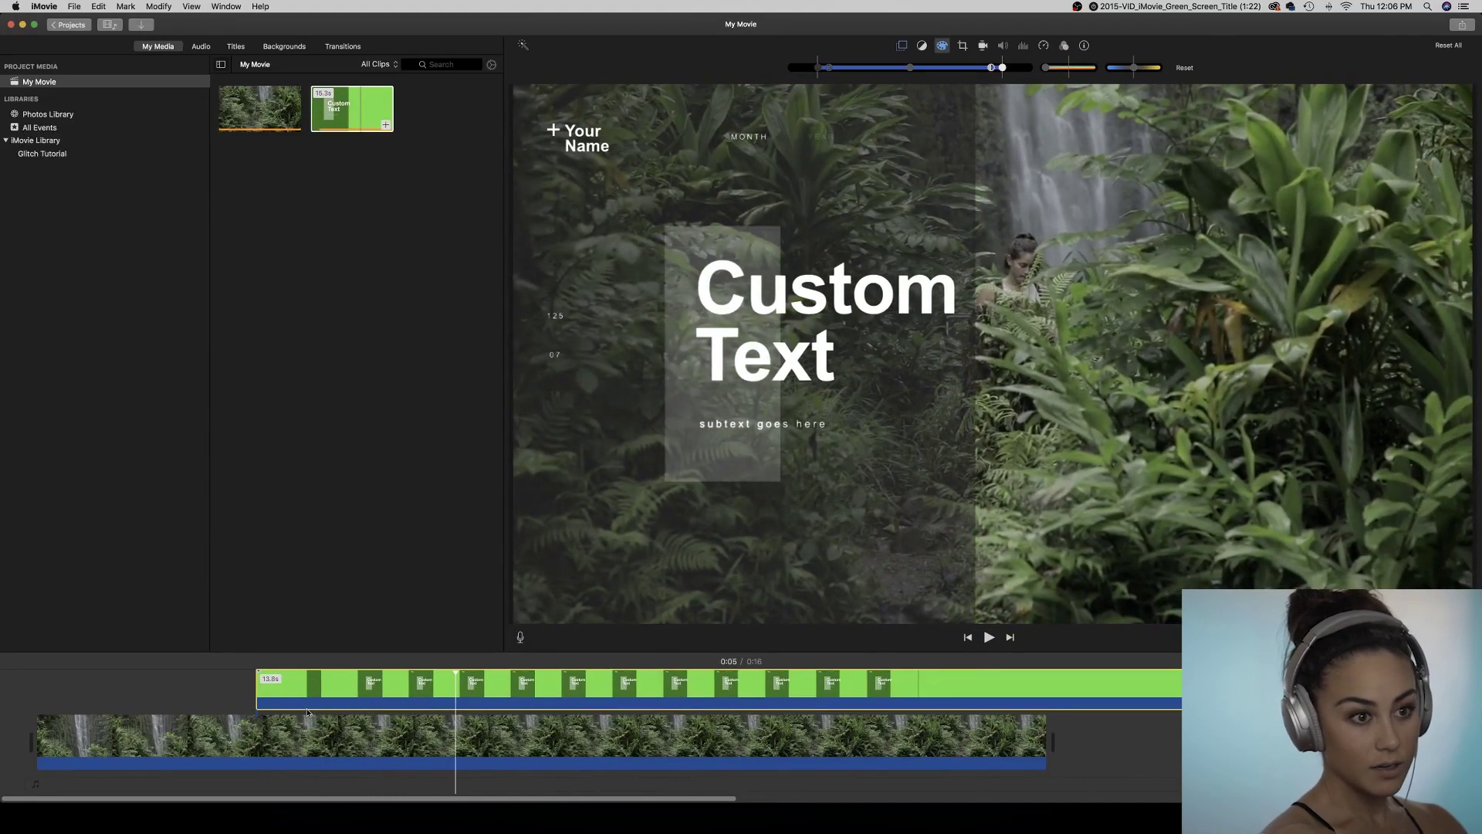